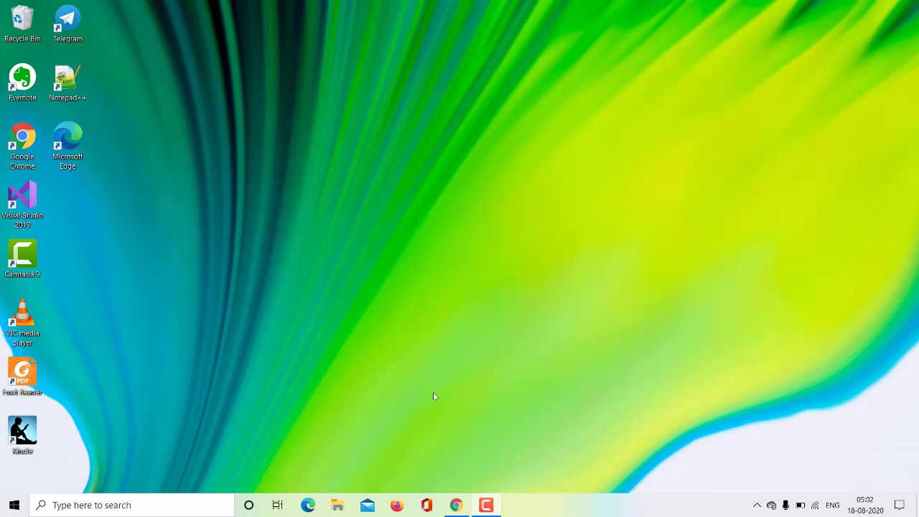
- Switch to Chrome, search Google for "amazon web services" and open the aws.amazon.com home page
left_click(455, 506)
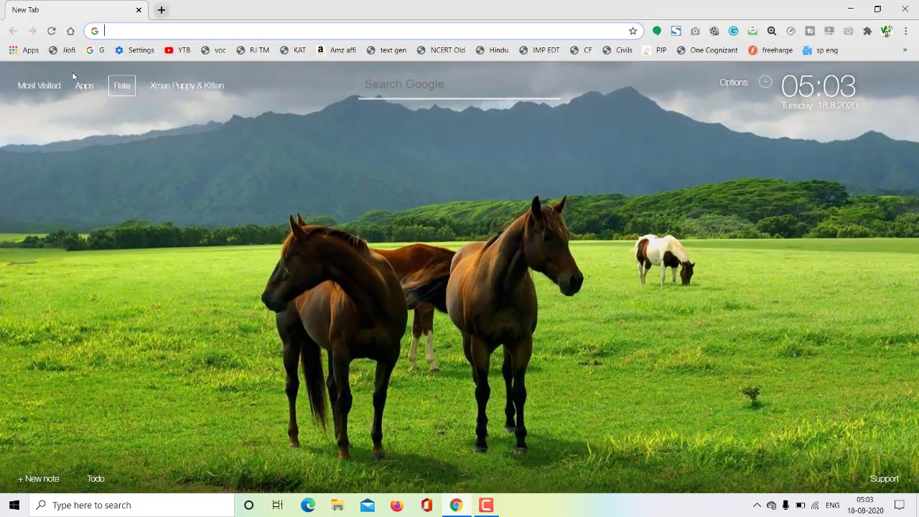
left_click(98, 50)
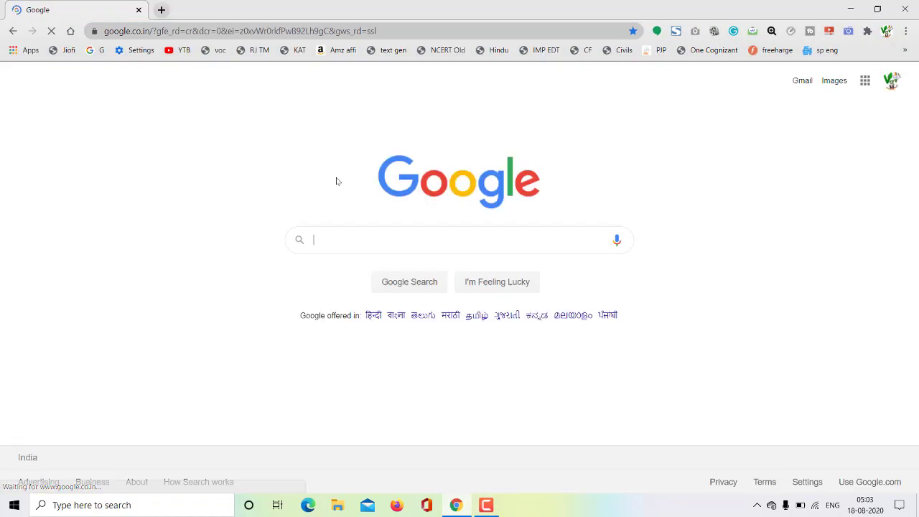
type("a")
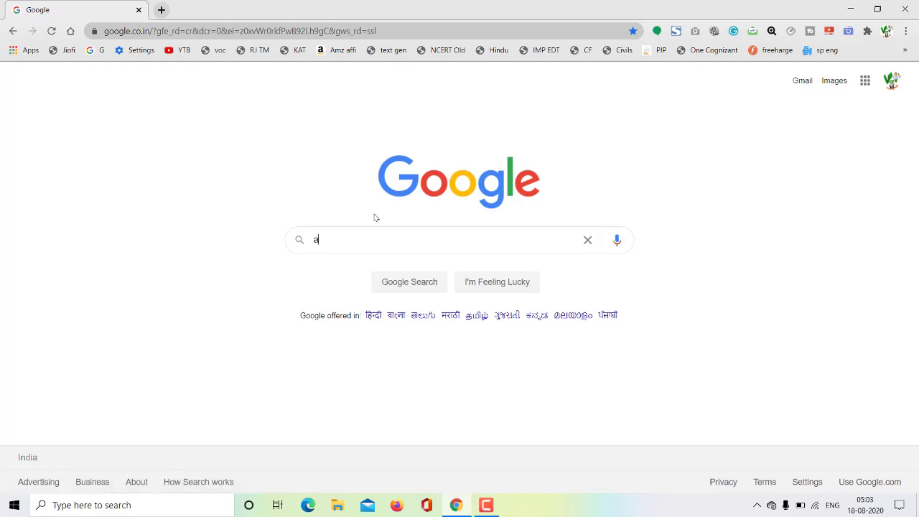
type("ma")
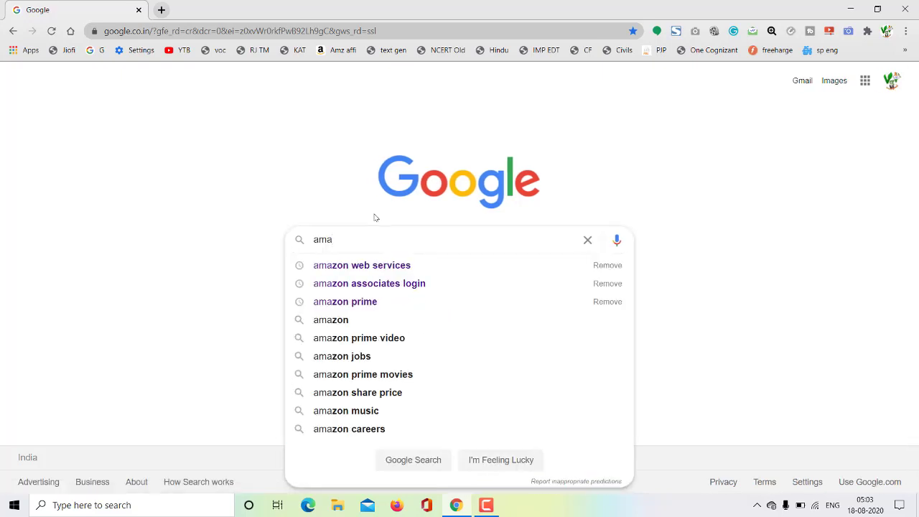
left_click(366, 267)
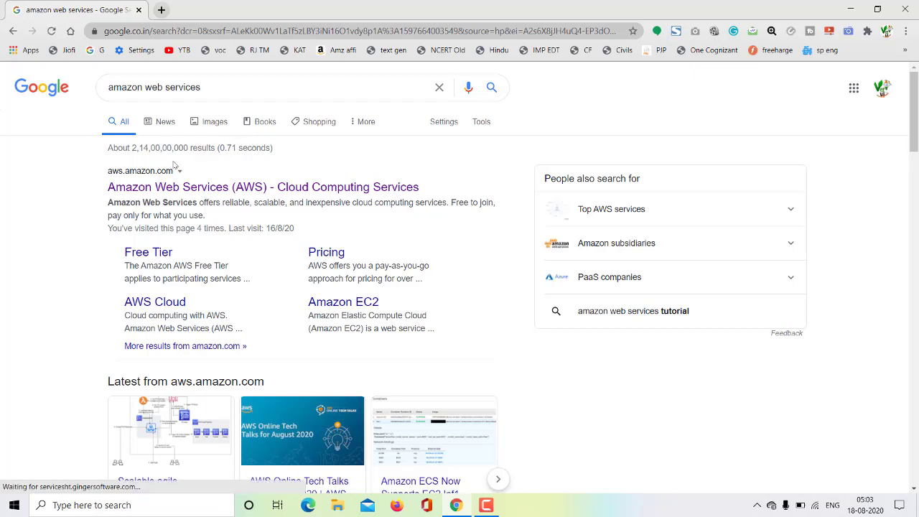
left_click(158, 188)
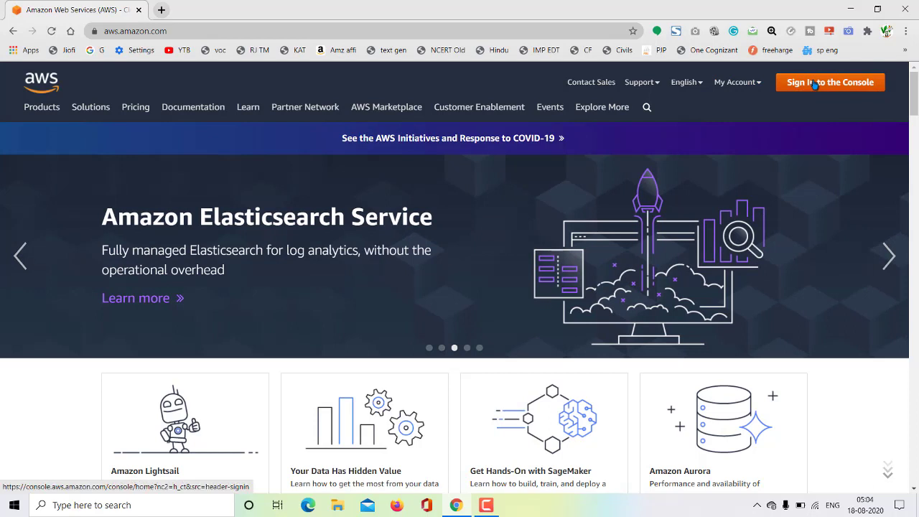
- Go to the AWS Management Console and open the EC2 service dashboard
mouse_move(743, 83)
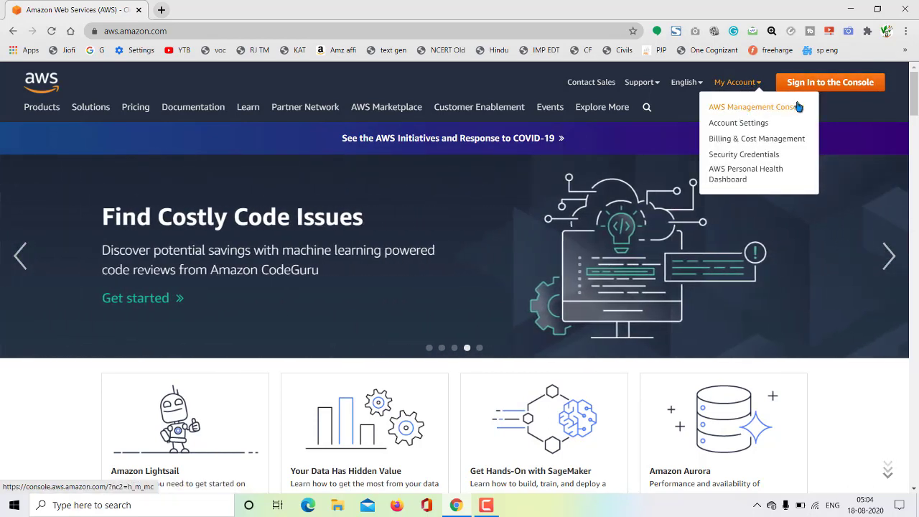
left_click(751, 107)
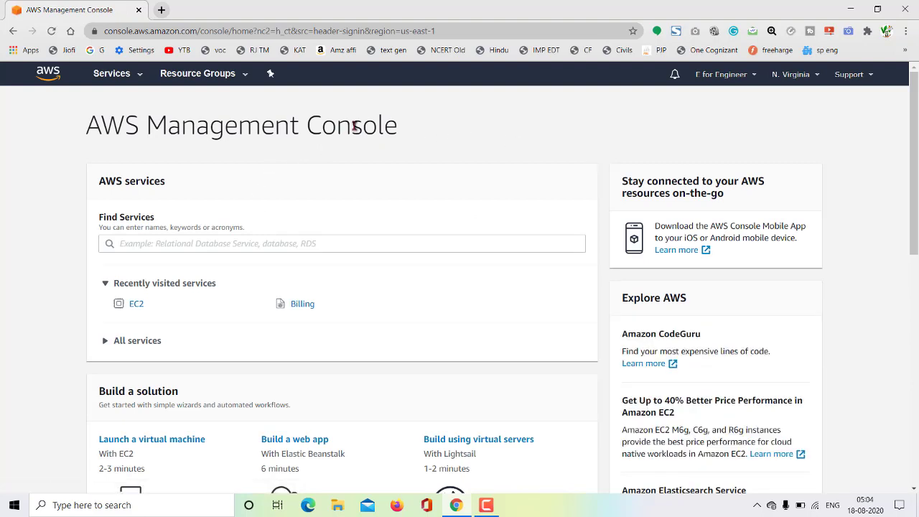
left_click(115, 74)
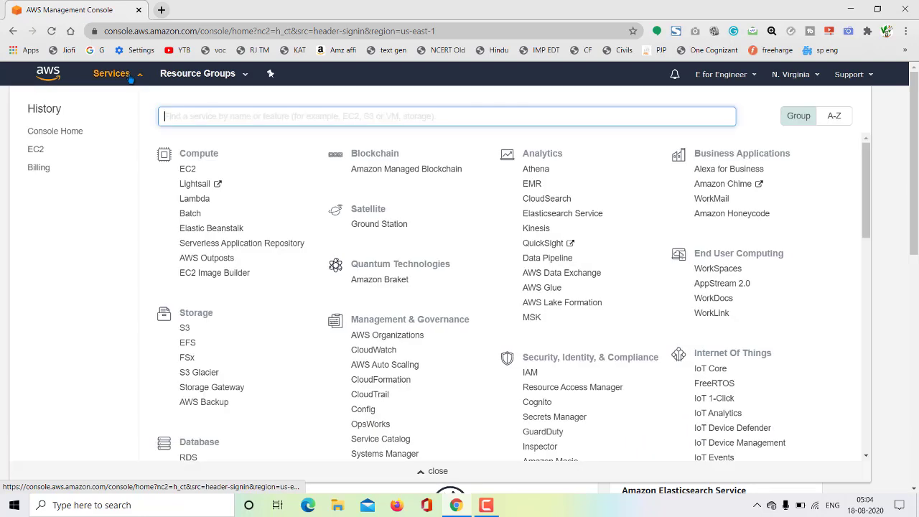
left_click(186, 173)
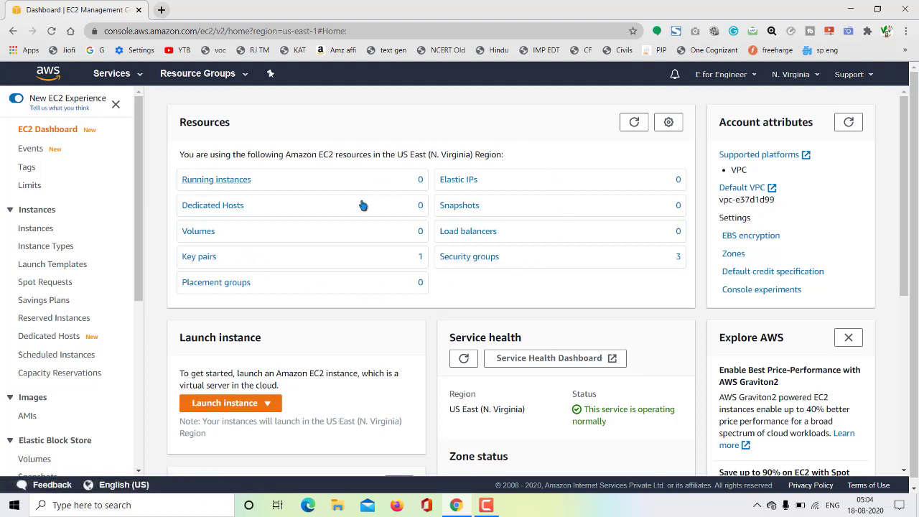
- Start the wizard for launching a new EC2 instance, without using a template
scroll(230, 178, "down", 2)
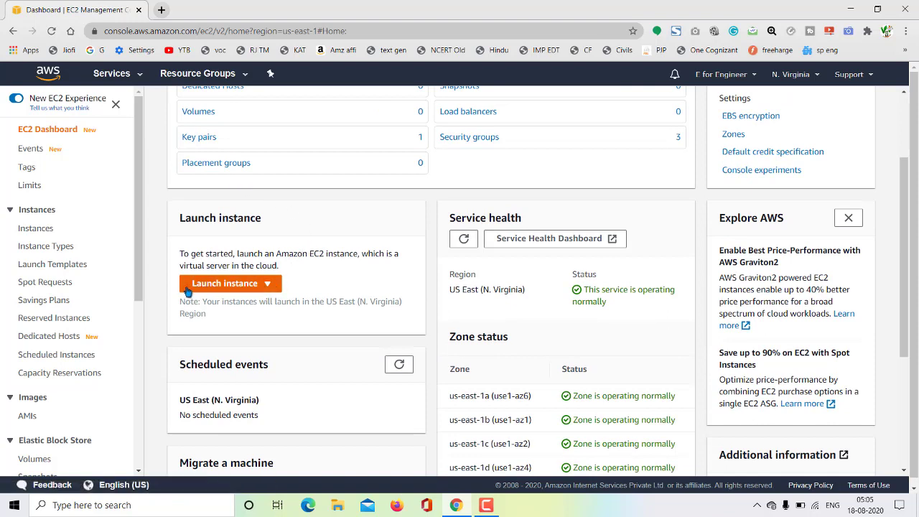
left_click(270, 287)
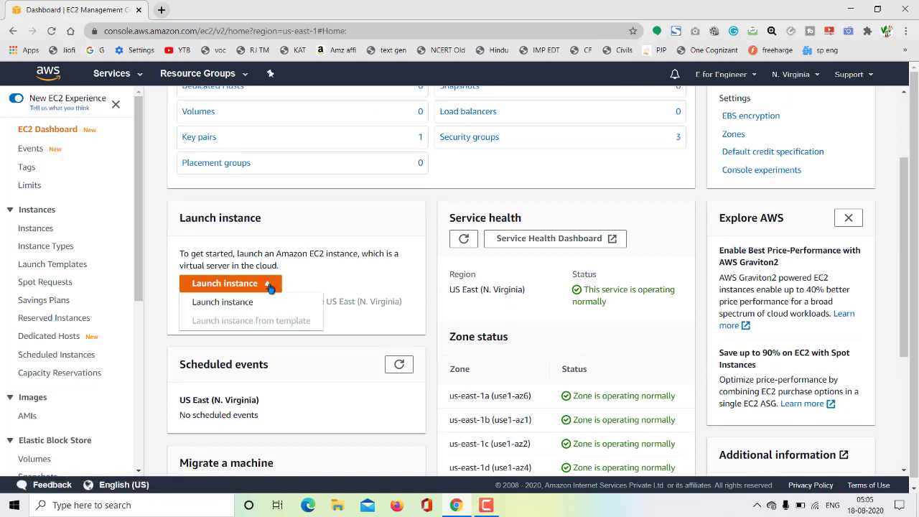
left_click(224, 302)
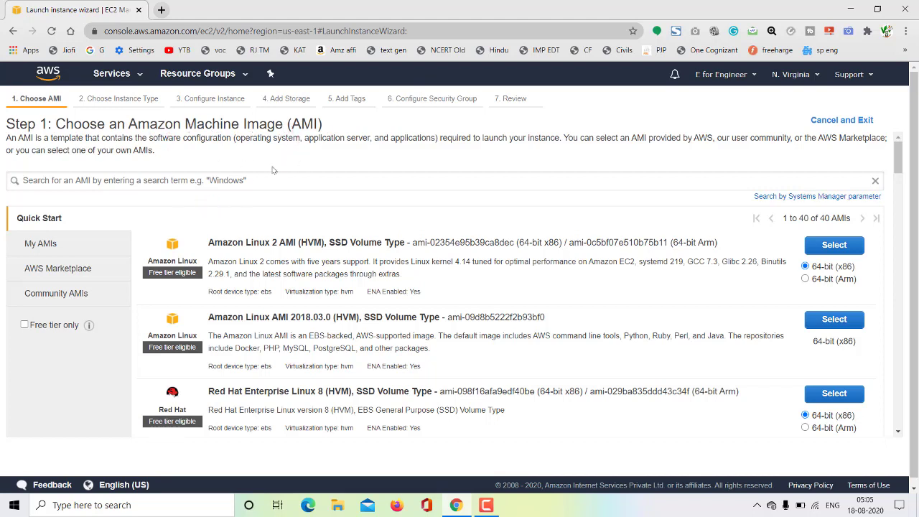
- Search the machine images for "windows" and select Microsoft Windows Server 2012 R2 Base
left_click(167, 176)
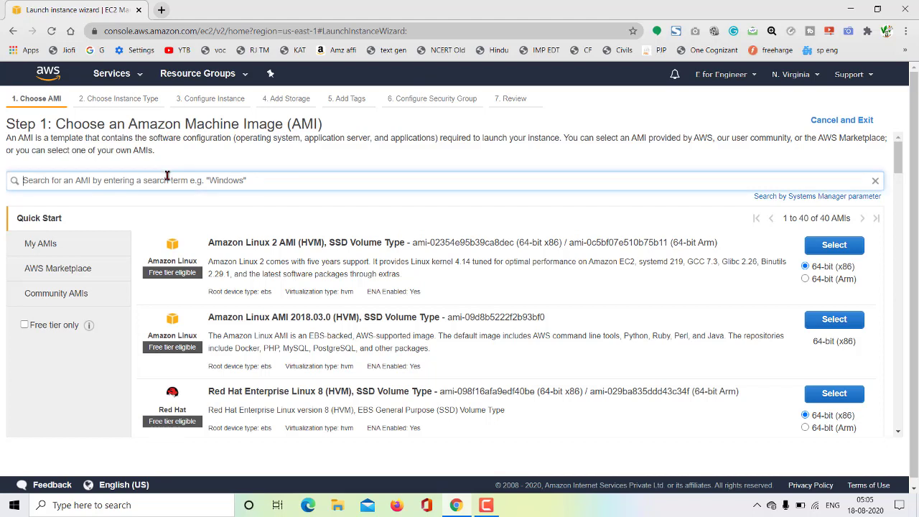
type("windows")
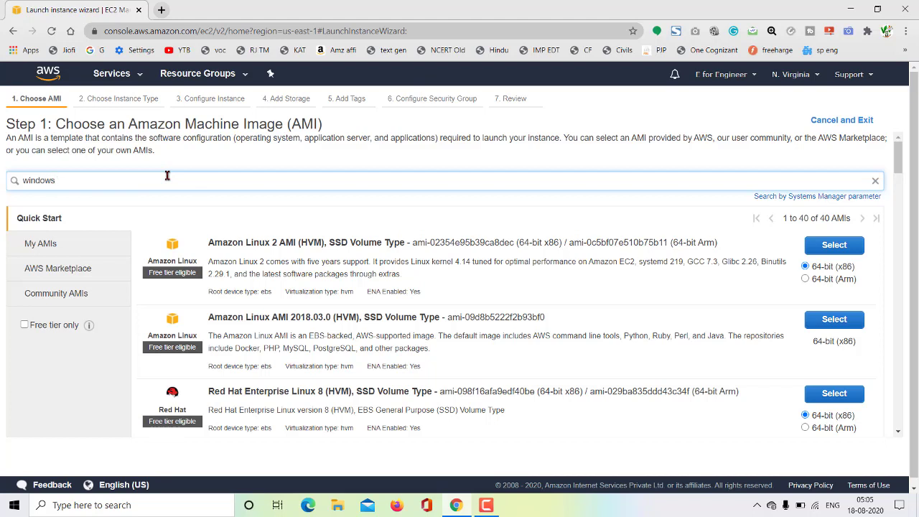
key("Return")
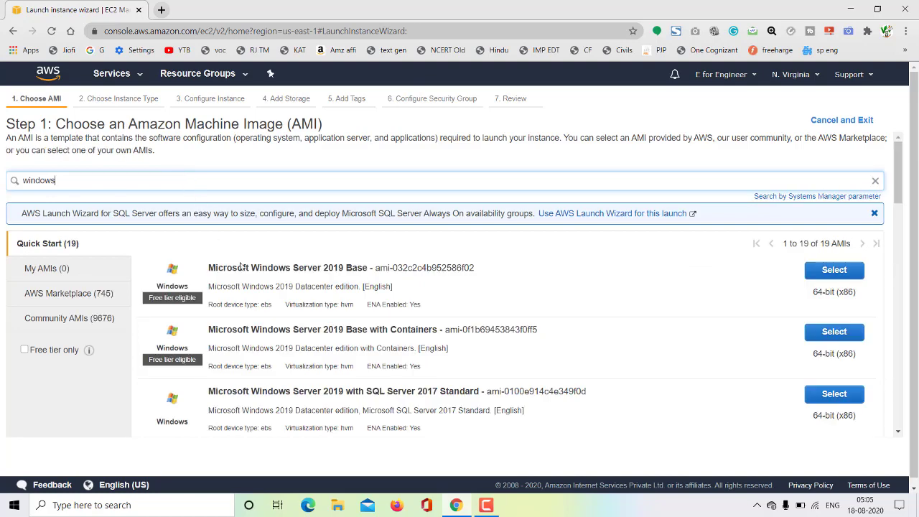
scroll(297, 285, "down", 1)
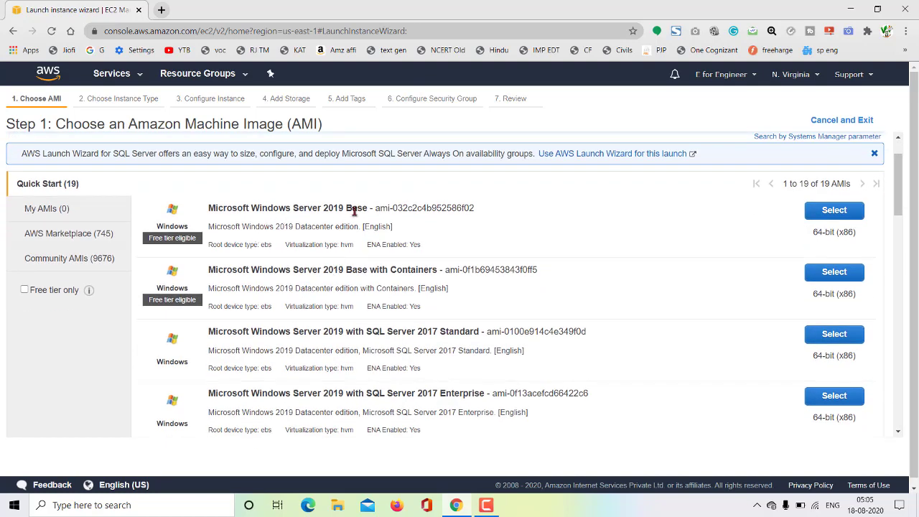
scroll(528, 230, "down", 12)
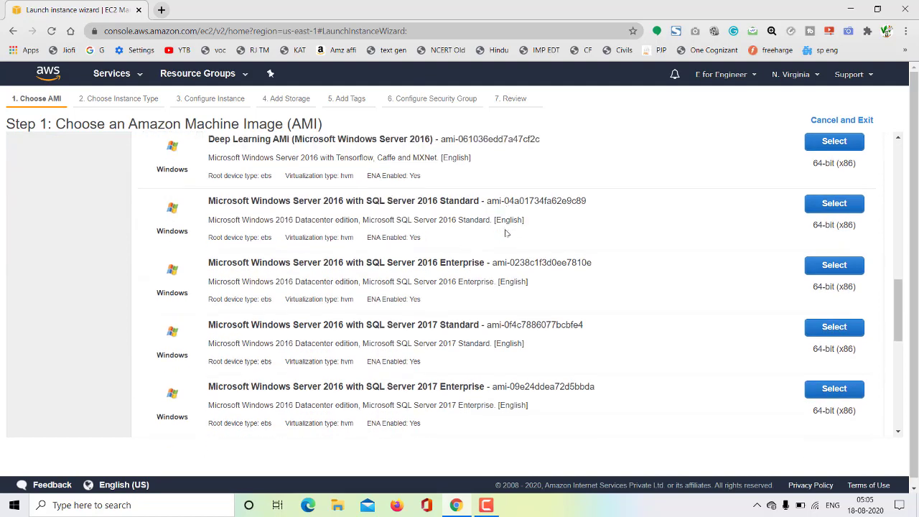
scroll(505, 233, "down", 3)
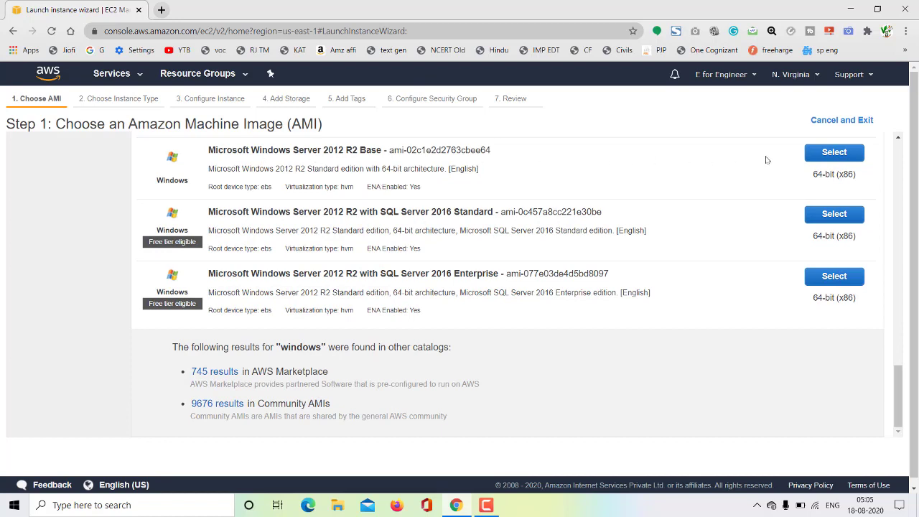
left_click(834, 153)
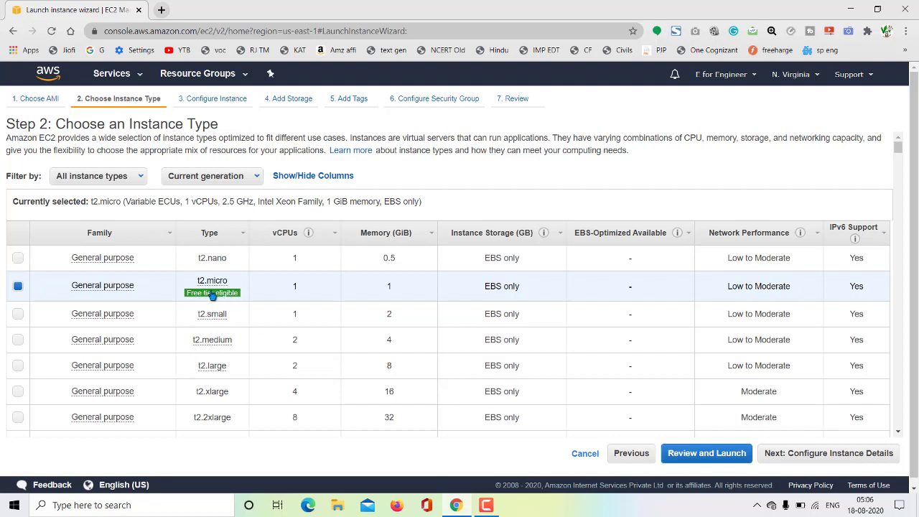
- Keep the t2.micro instance type, review the launch details and proceed to the key pair selection
left_click(696, 456)
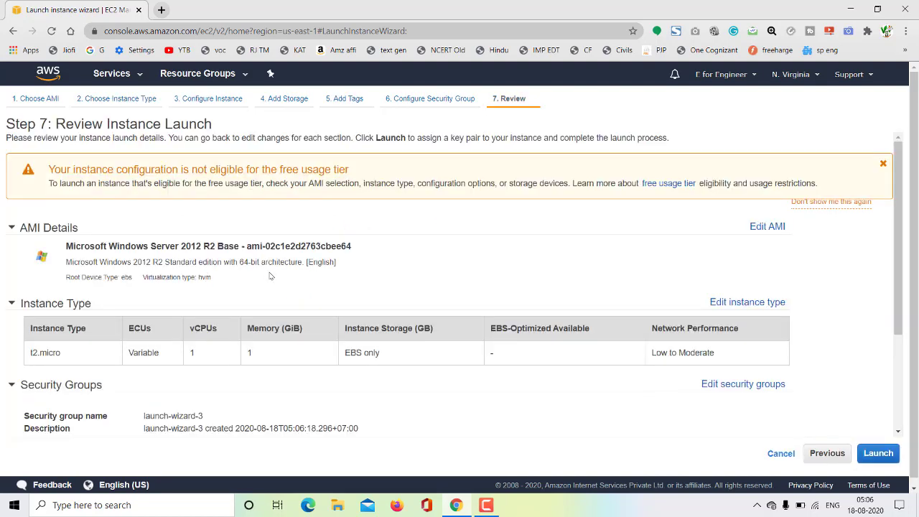
scroll(431, 287, "down", 2)
scroll(229, 302, "down", 1)
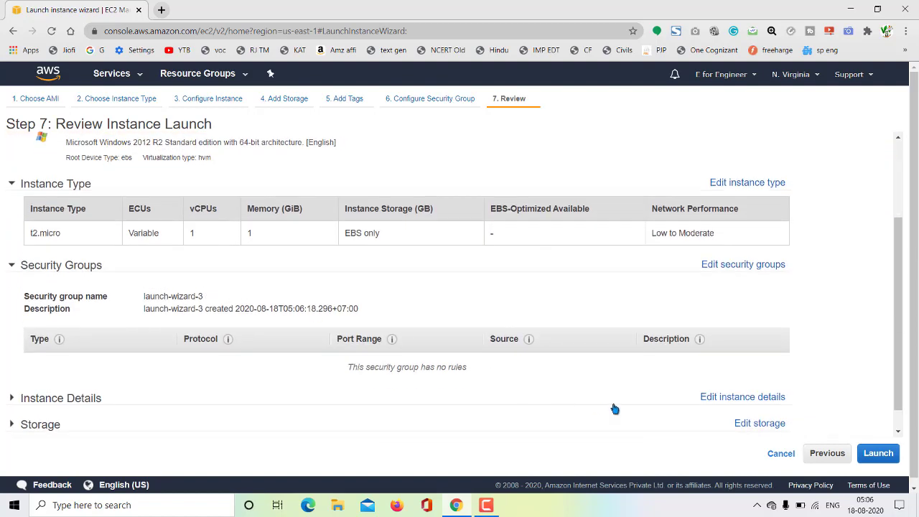
left_click(870, 458)
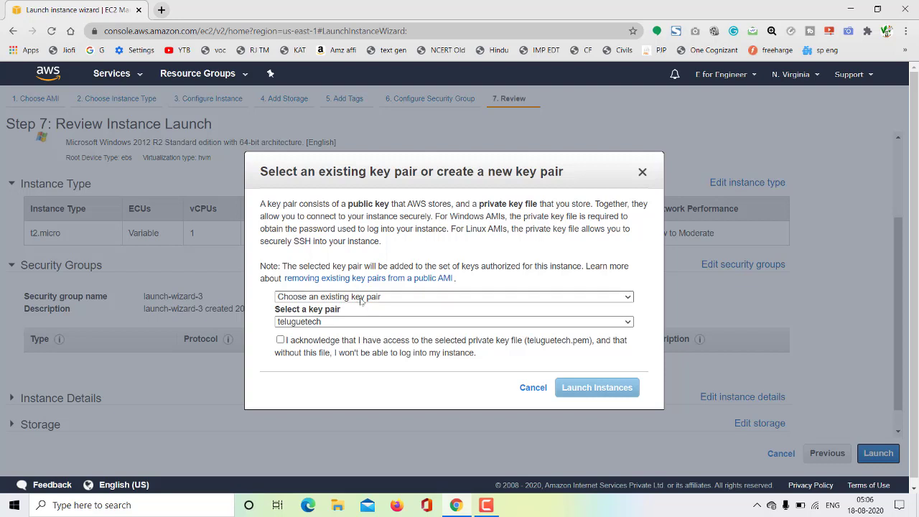
- Choose to create a new key pair and name it TeluguEtech1
left_click(361, 298)
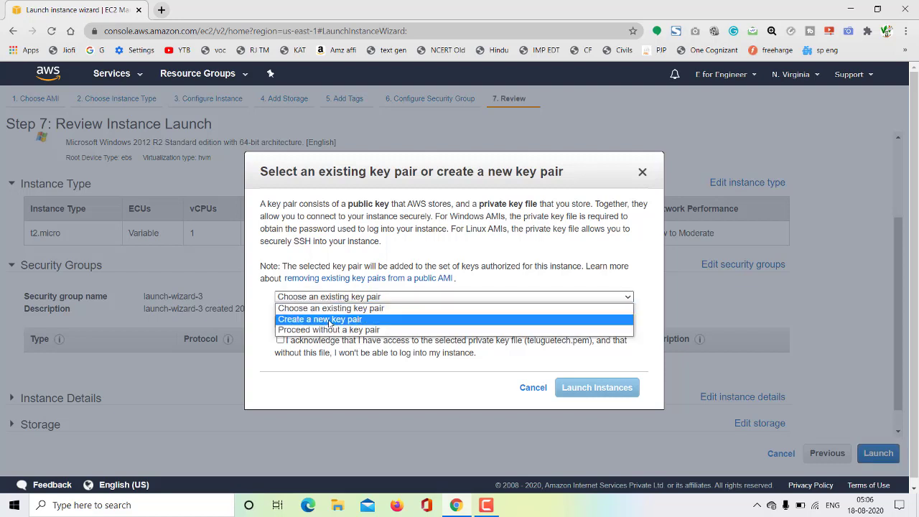
left_click(361, 298)
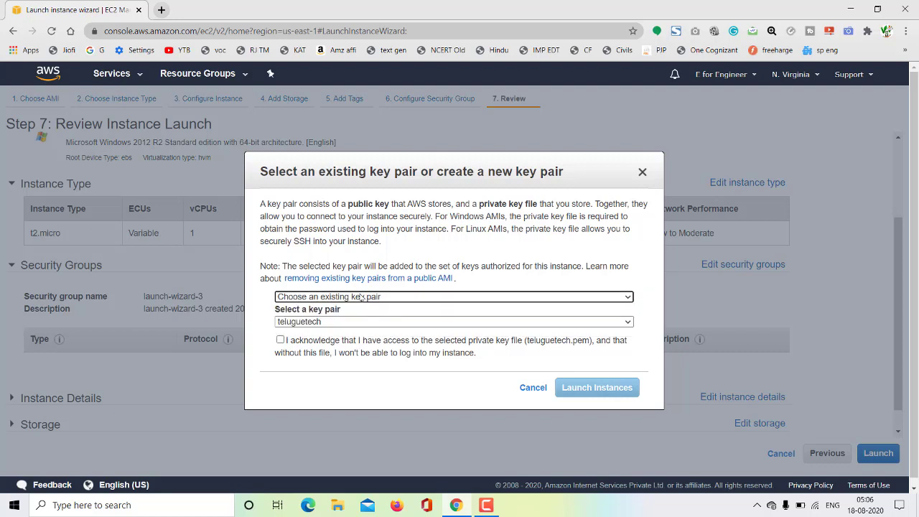
left_click(362, 298)
left_click(349, 319)
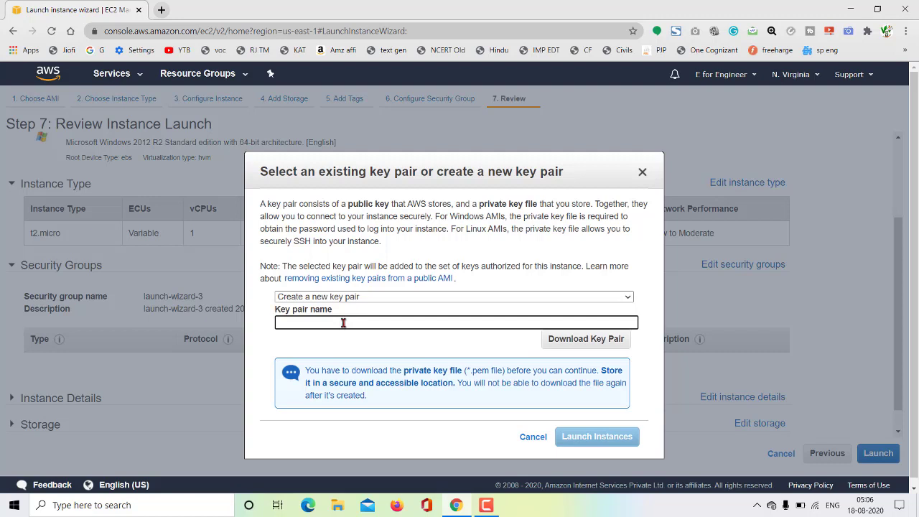
key("Caps_Lock")
type("T")
key("Caps_Lock")
type("elugu")
key("Caps_Lock")
type("E")
key("Caps_Lock")
type("tech1")
- Download the key pair file TeluguEtech1 to the Desktop and launch the instance
left_click(573, 345)
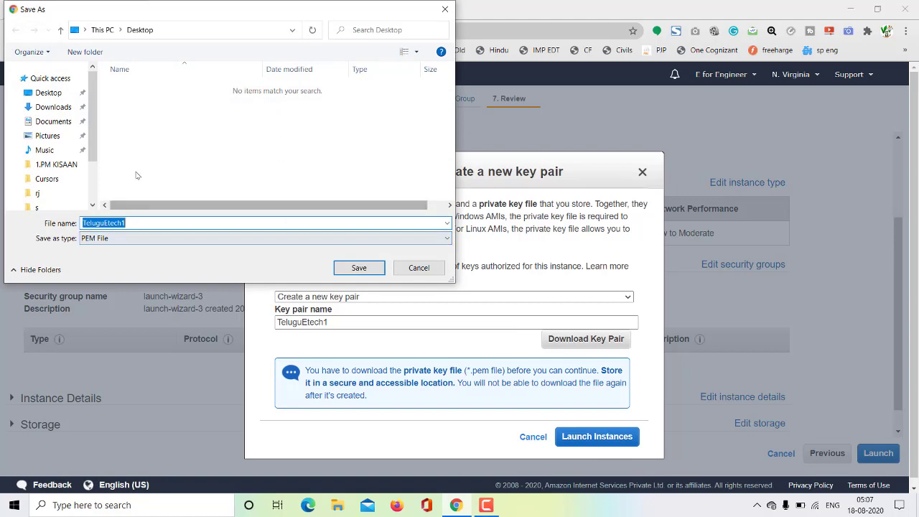
left_click(354, 268)
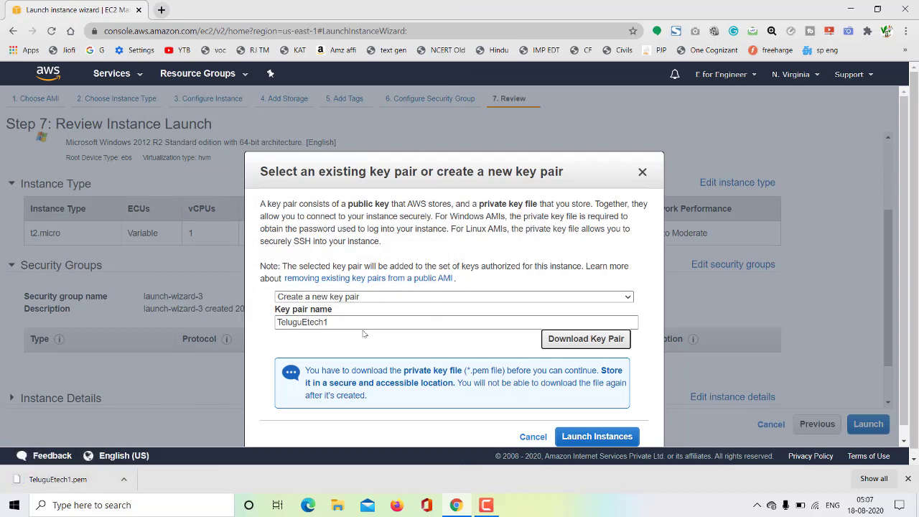
left_click(589, 439)
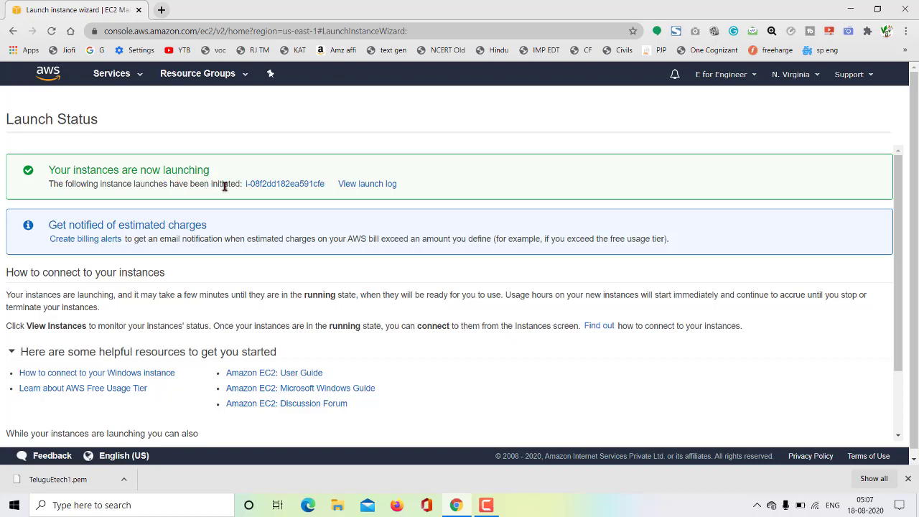
- Open the launched instance's connection options and save its remote desktop file to the Desktop
left_click(283, 185)
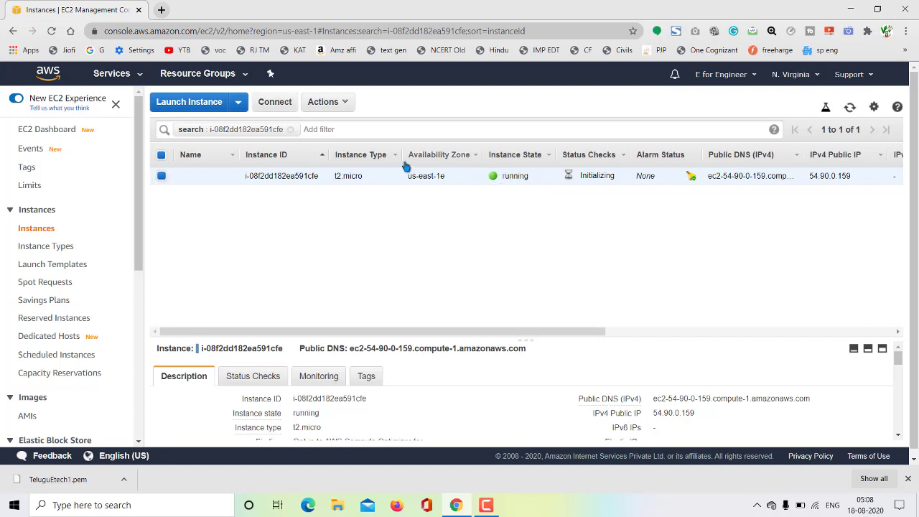
left_click(280, 106)
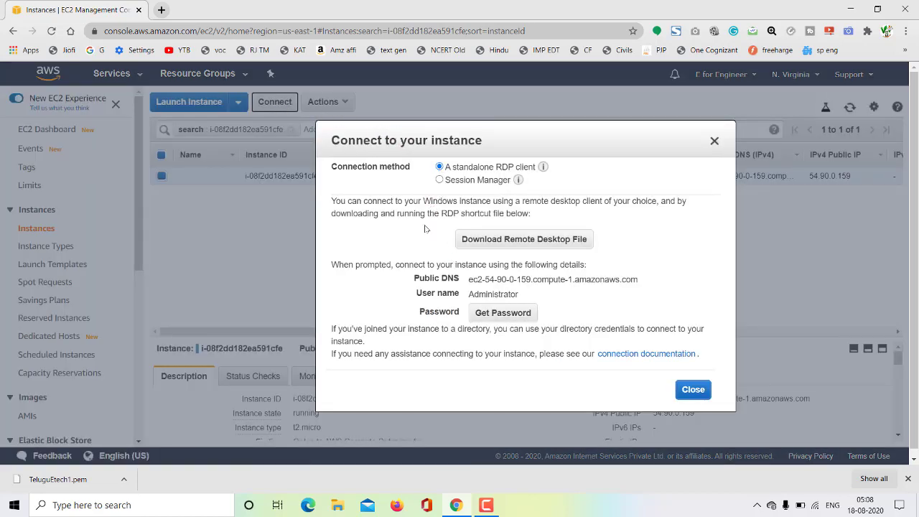
left_click(540, 245)
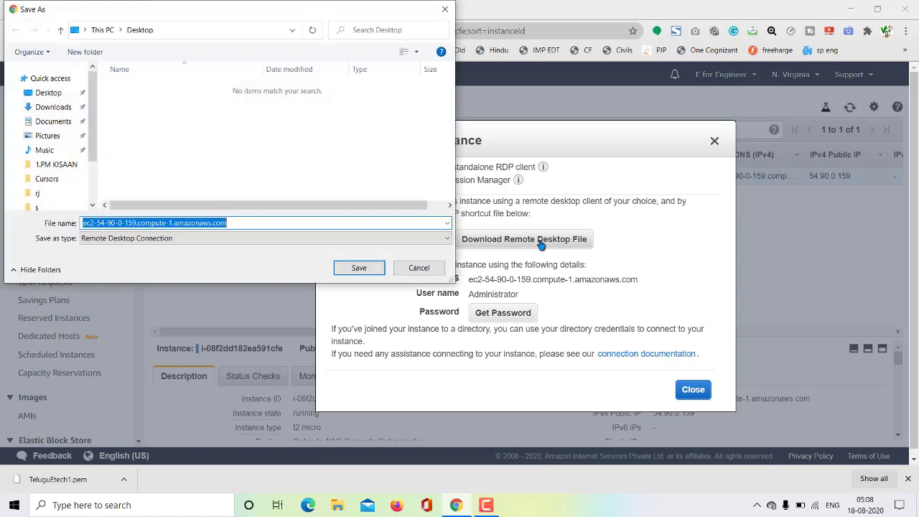
left_click(366, 270)
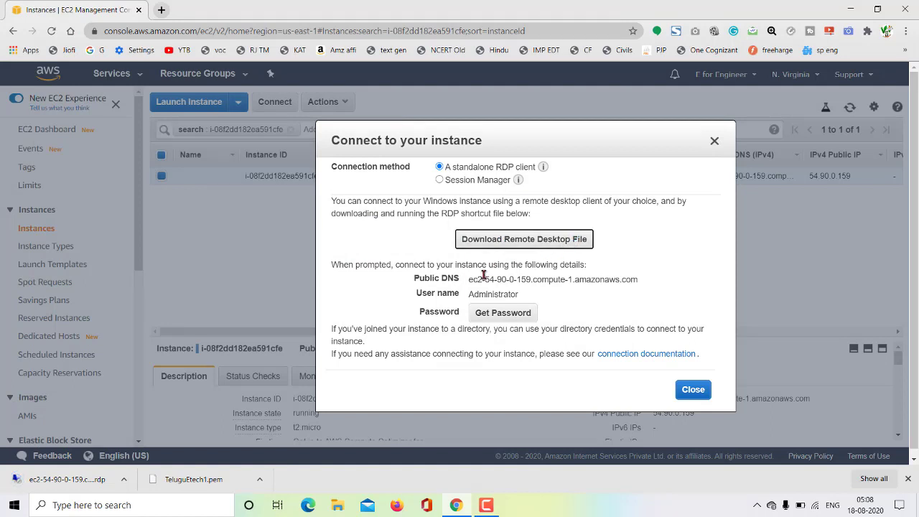
- Get the instance's Windows password by loading the key pair file TeluguEtech1.pem from the Desktop and decrypting it
left_click(498, 318)
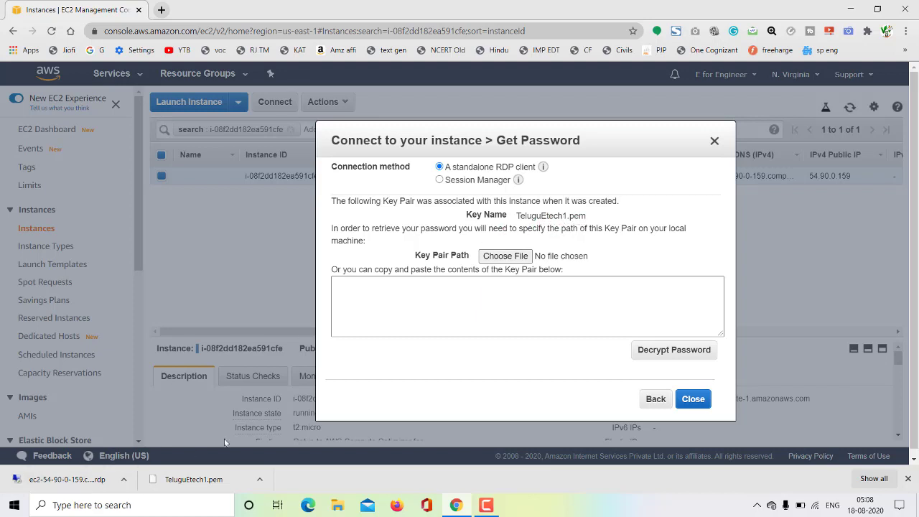
left_click(500, 256)
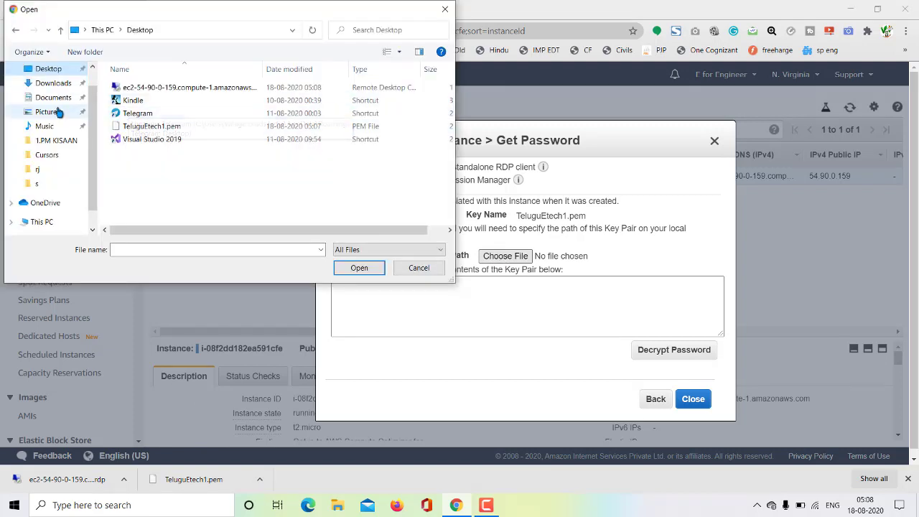
left_click(155, 128)
left_click(359, 269)
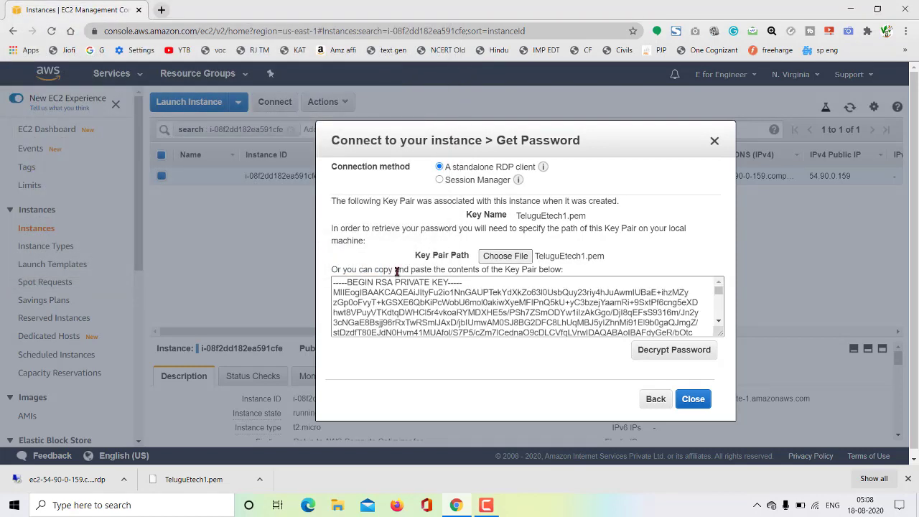
scroll(421, 297, "down", 3)
scroll(427, 302, "up", 3)
scroll(428, 302, "down", 5)
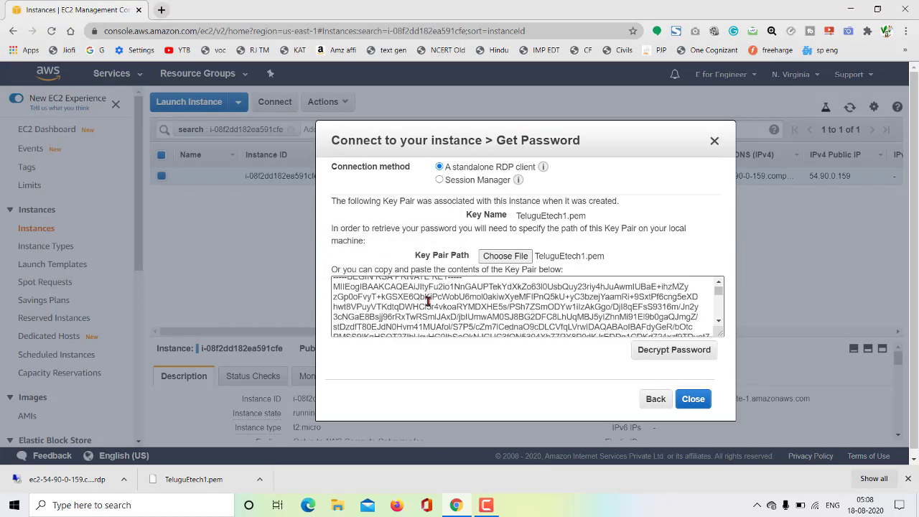
scroll(429, 301, "up", 5)
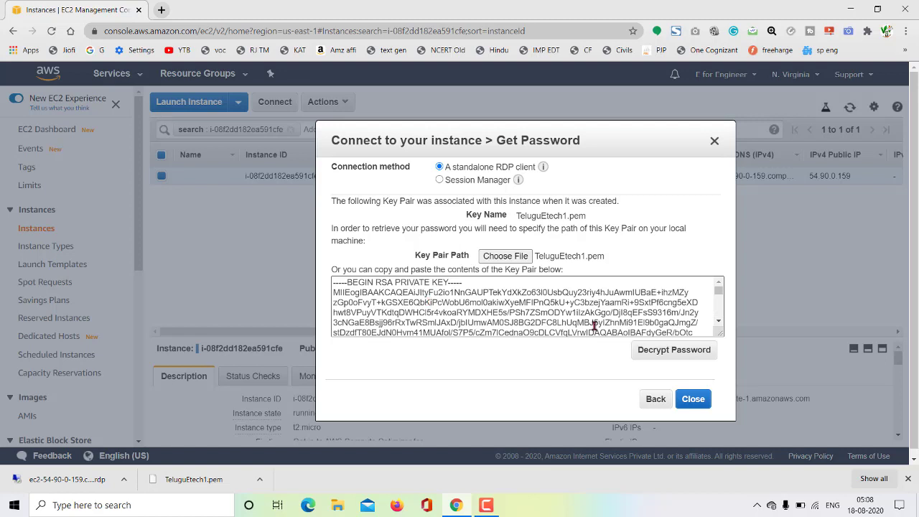
left_click(668, 357)
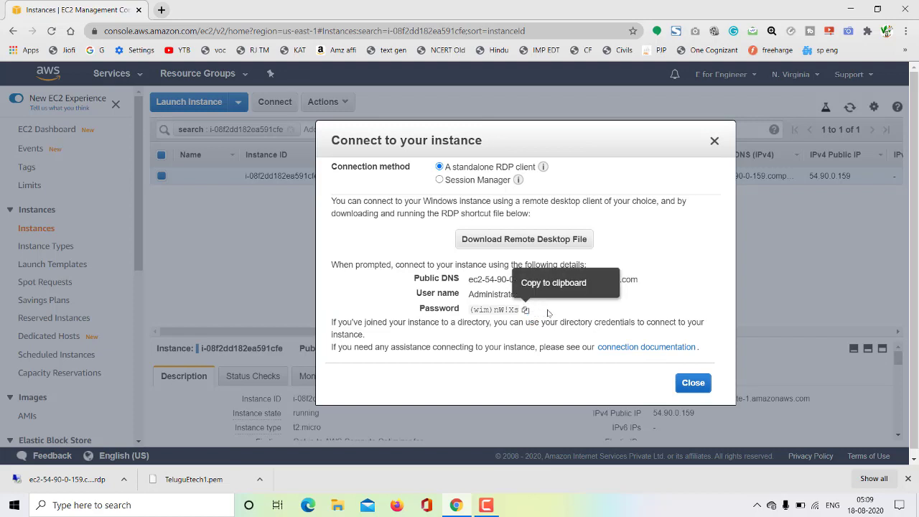
- Copy the decrypted administrator password to the clipboard and close the connection details
left_click(525, 310)
left_click(525, 314)
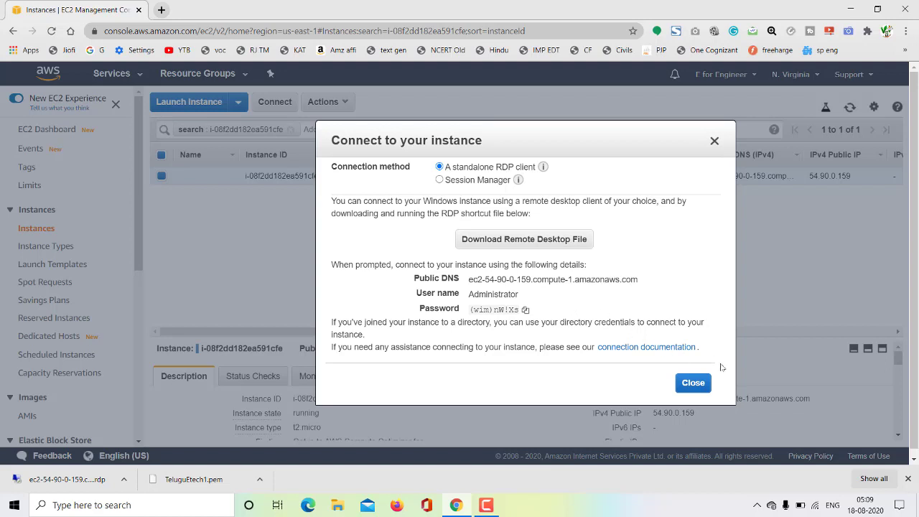
left_click(697, 384)
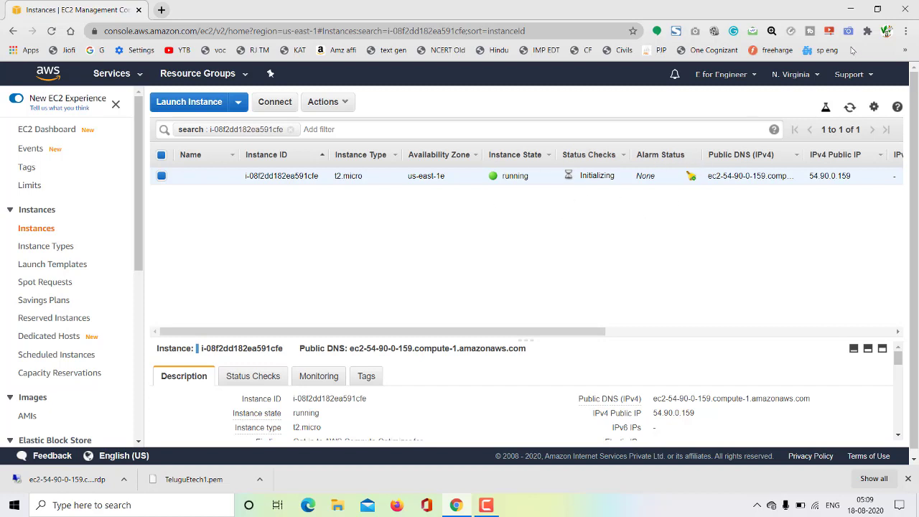
- Minimize the browser, open the EC2 remote desktop file on the Desktop and agree to connect despite the unknown publisher
left_click(850, 9)
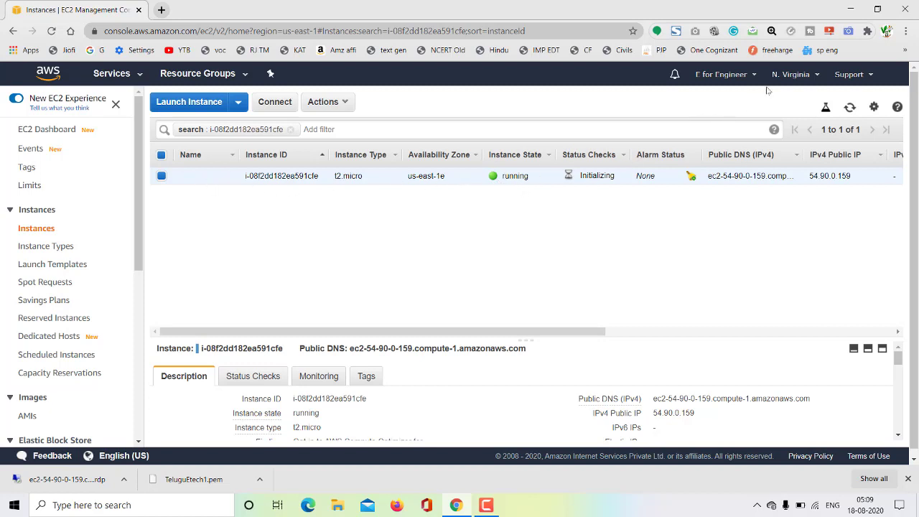
left_click(851, 9)
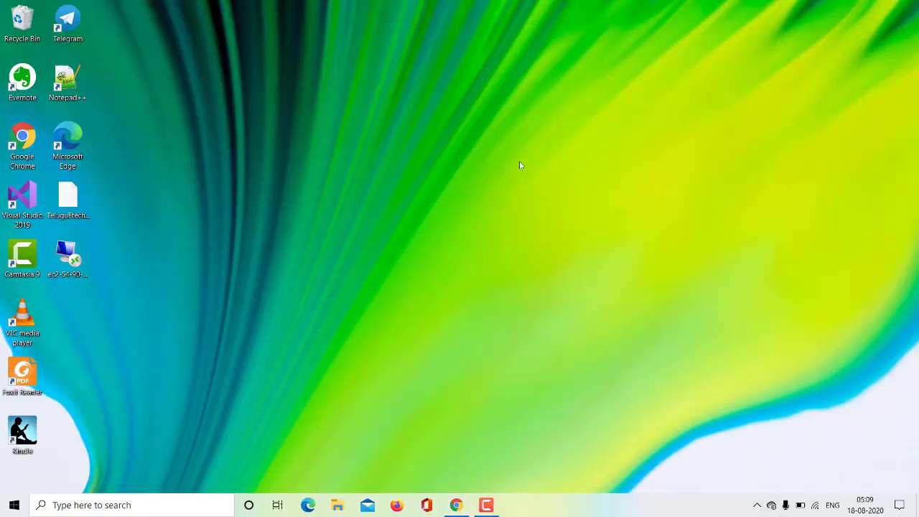
left_click(66, 265)
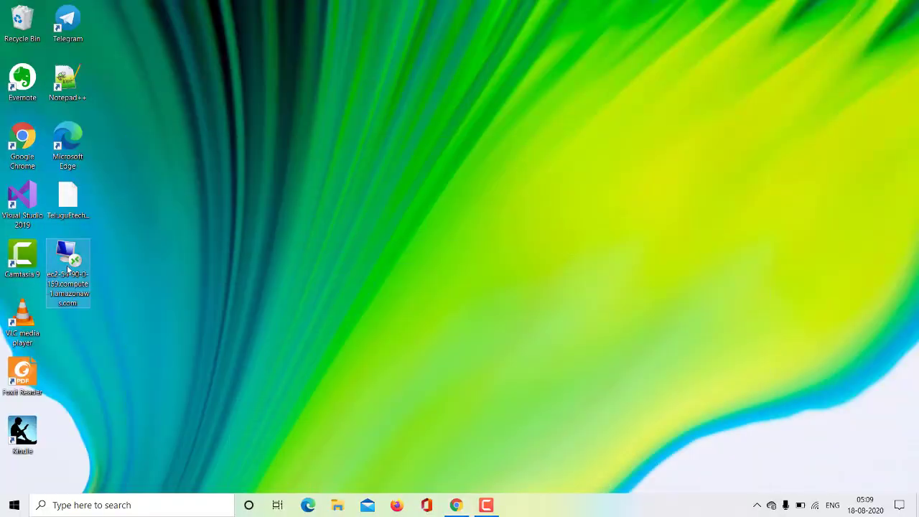
double_click(67, 265)
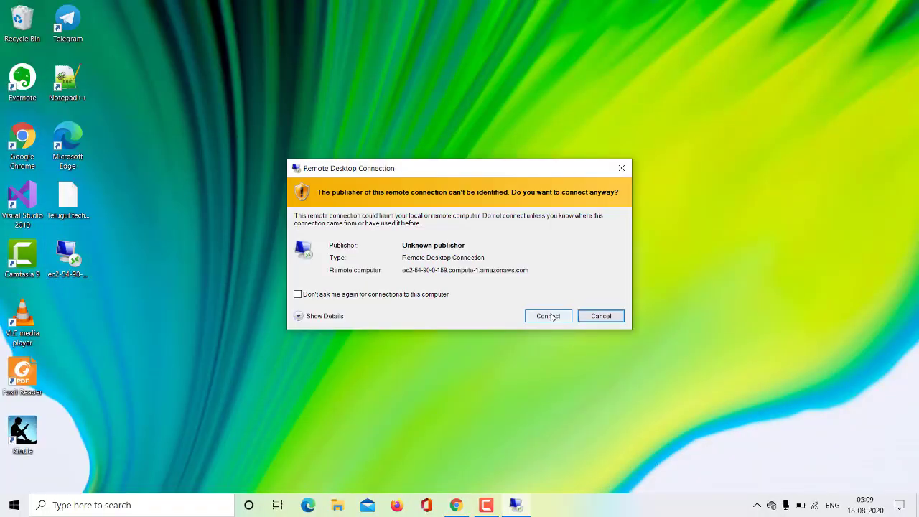
left_click(543, 317)
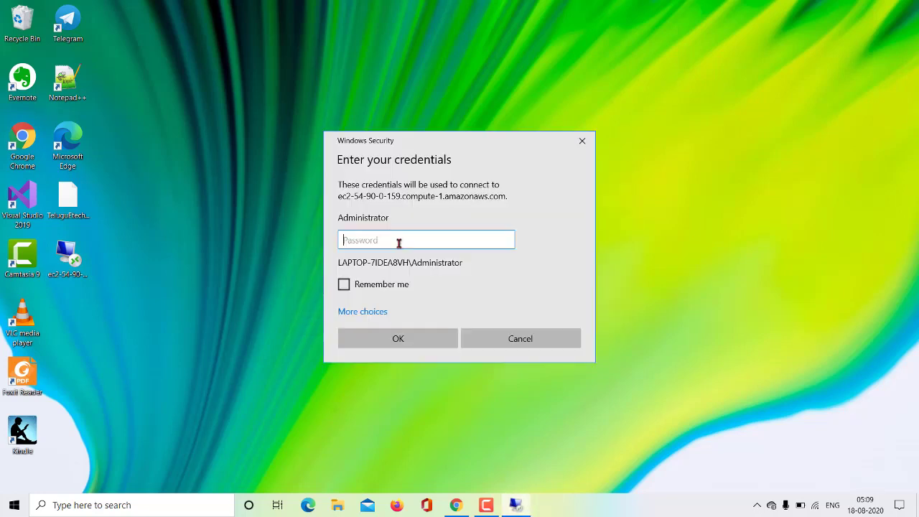
- Paste the Administrator password into the credentials prompt, submit it and accept the remote computer's untrusted certificate
right_click(397, 241)
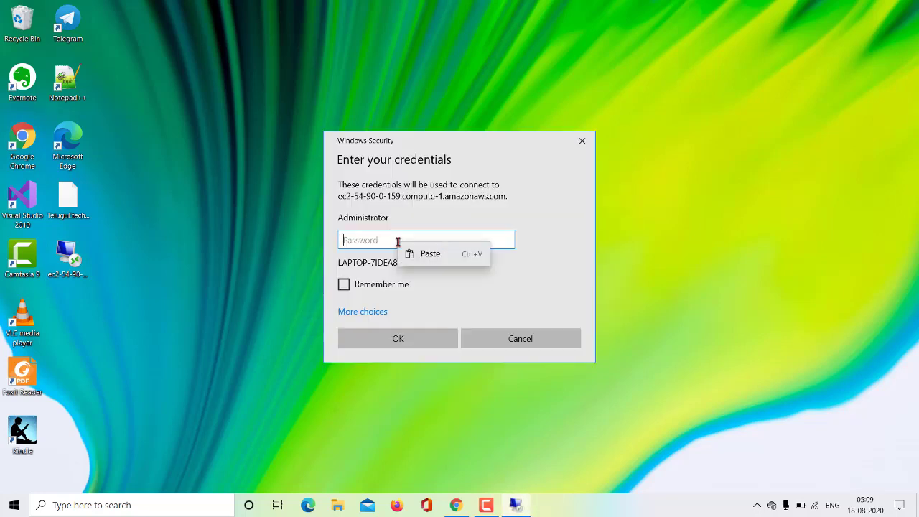
left_click(424, 252)
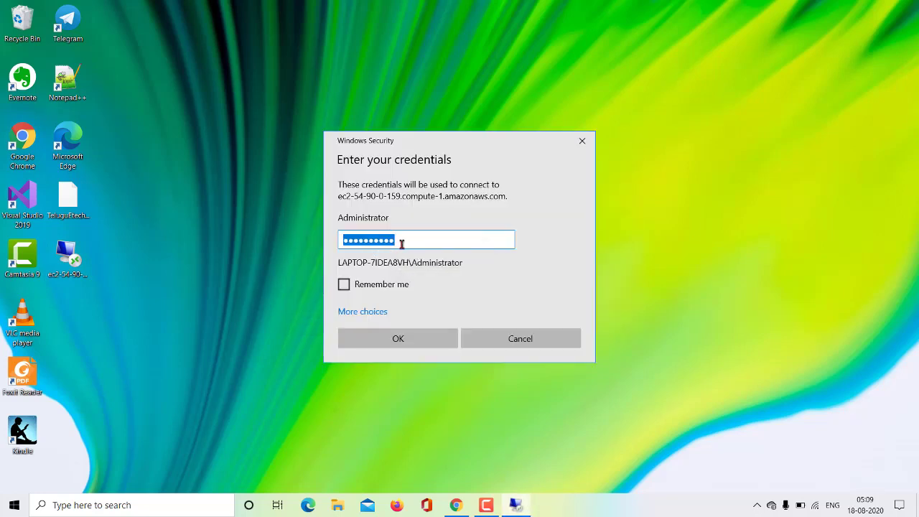
left_click(398, 339)
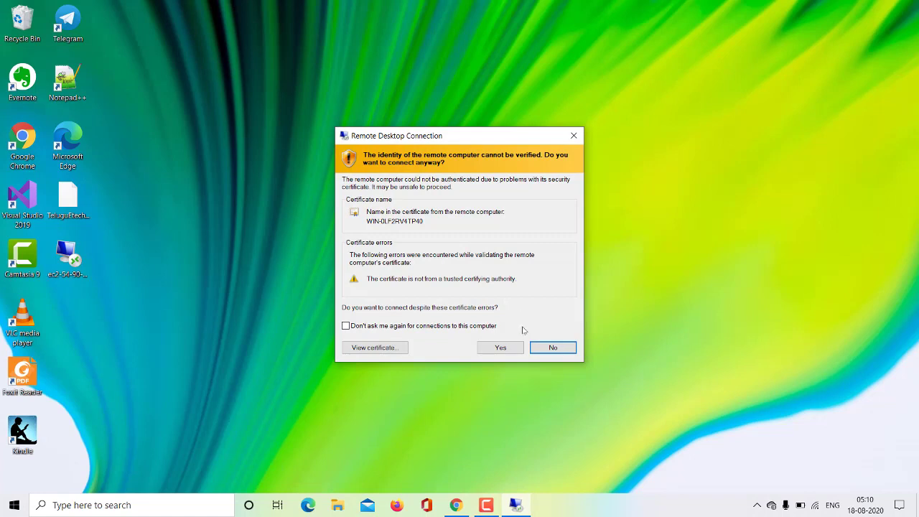
left_click(502, 348)
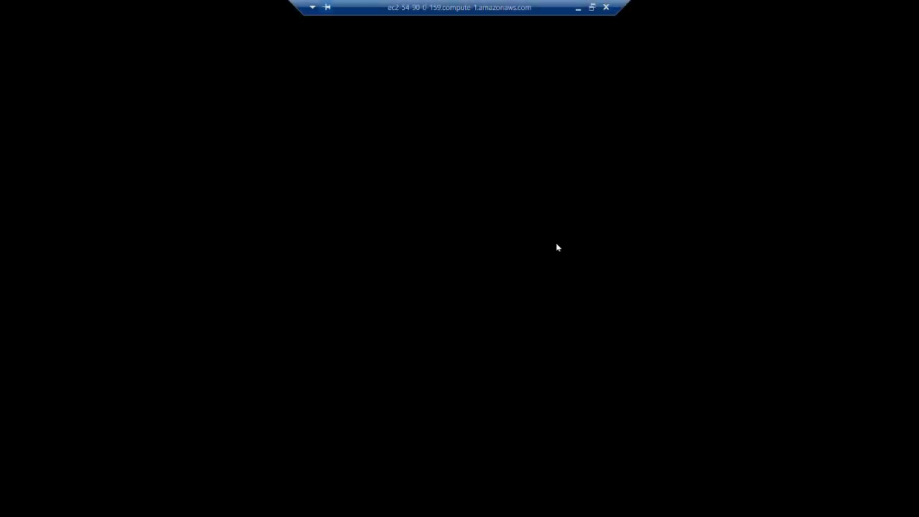
- Switch the remote desktop session between windowed and full-screen display, finishing in full screen
key("ctrl+alt+Break")
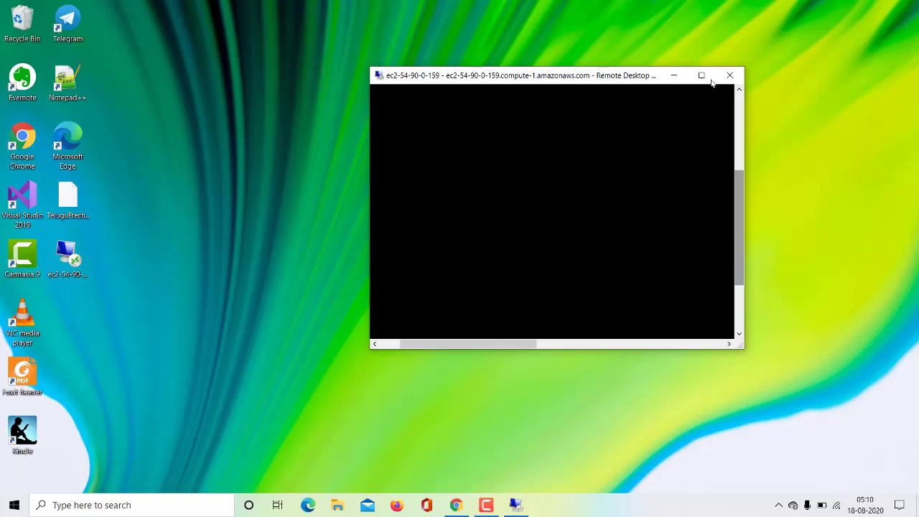
left_click(701, 75)
left_click(313, 7)
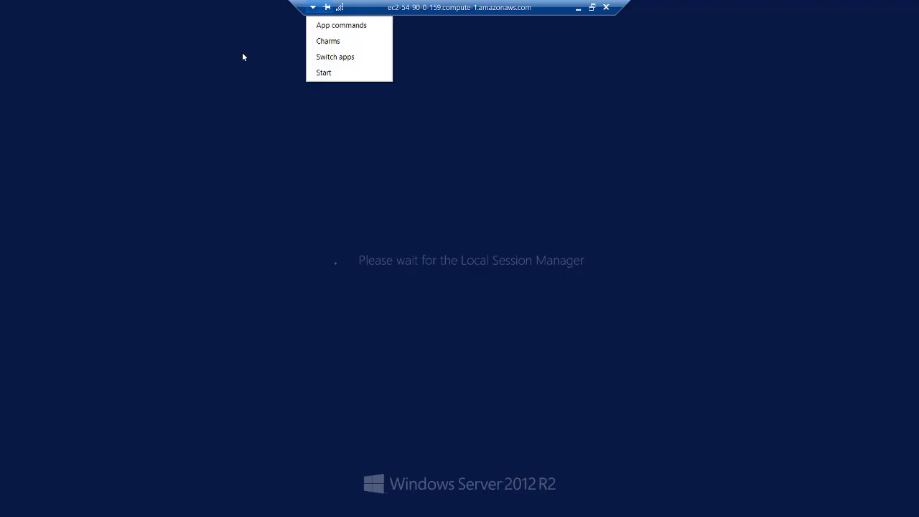
left_click(242, 55)
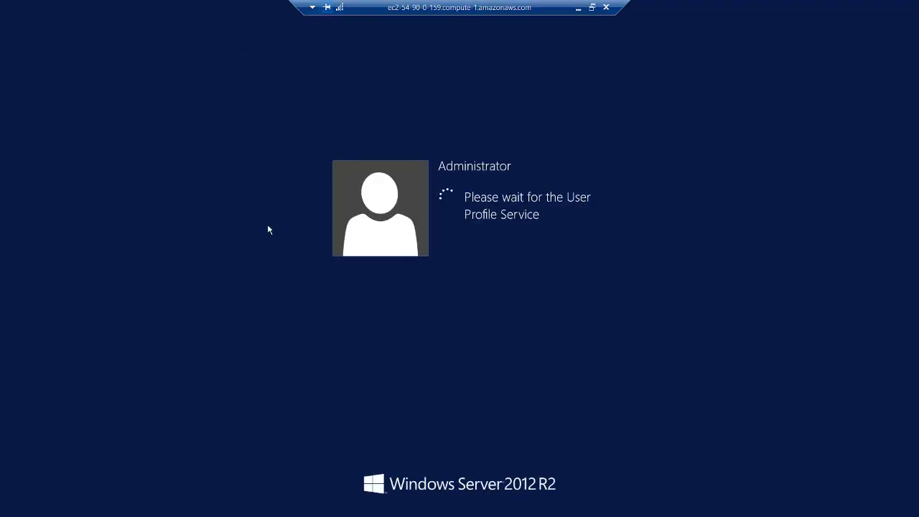
key("ctrl+alt+Break")
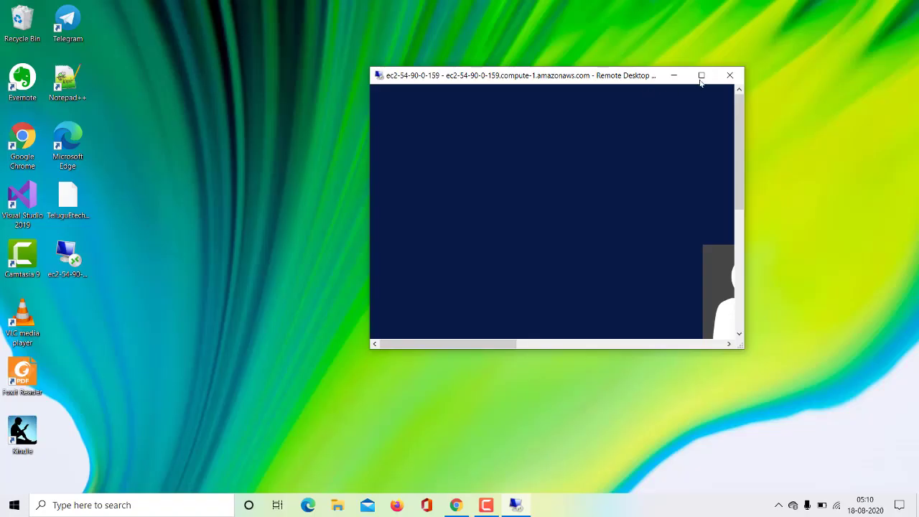
left_click(583, 344)
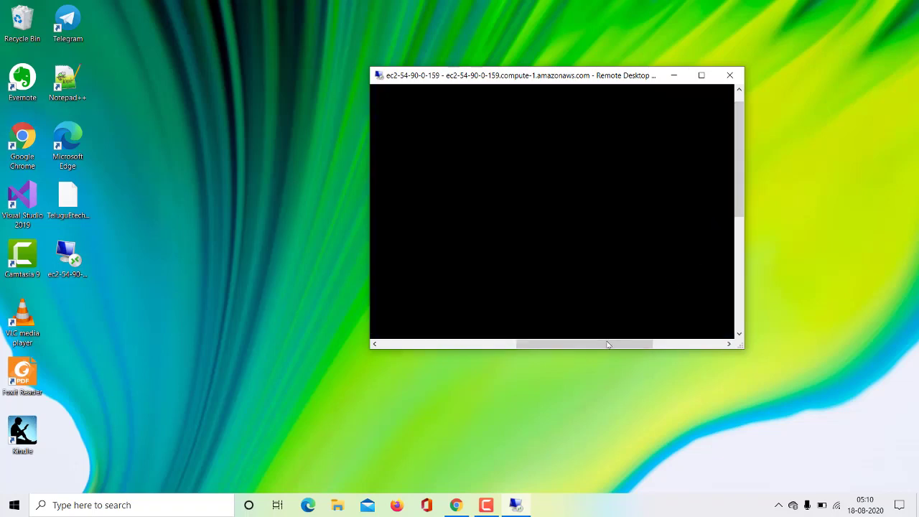
key("ctrl+alt+Break")
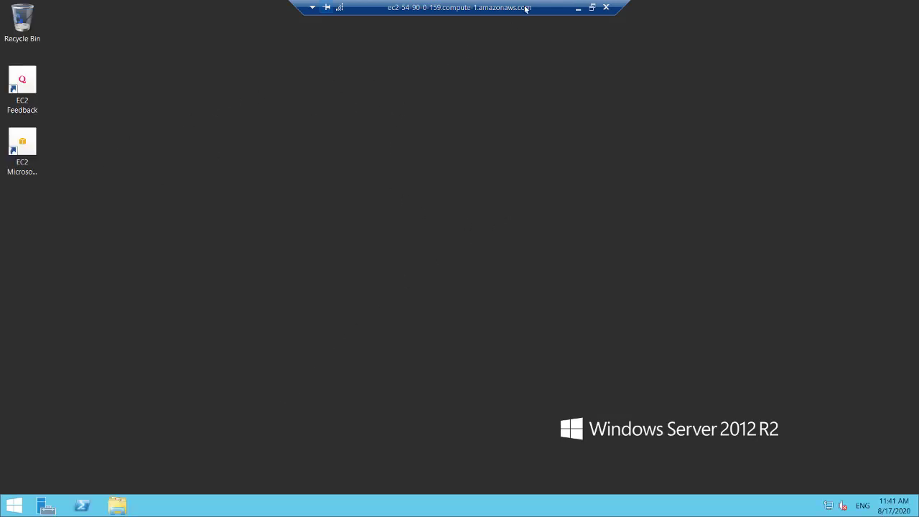
left_click(592, 7)
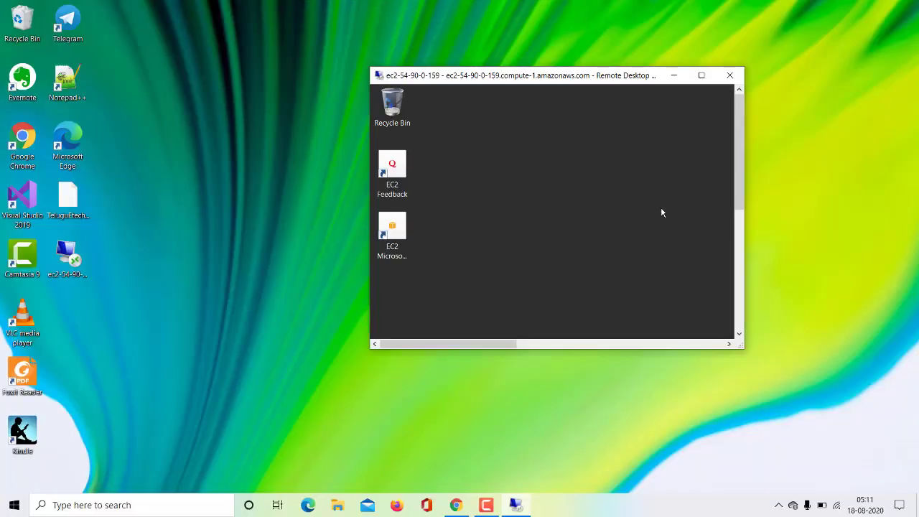
left_click(702, 75)
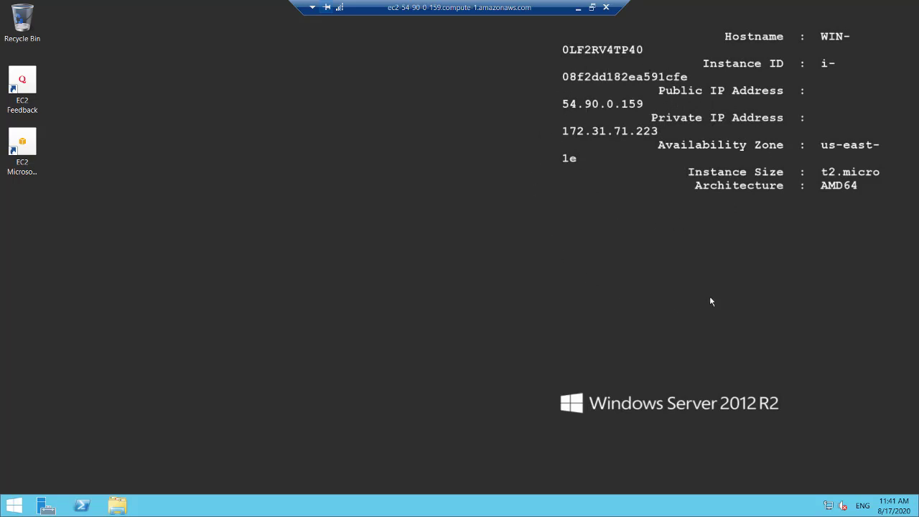
- Examine the folders and drives in the remote server's This PC, close the window and refresh the server's desktop
left_click(22, 36)
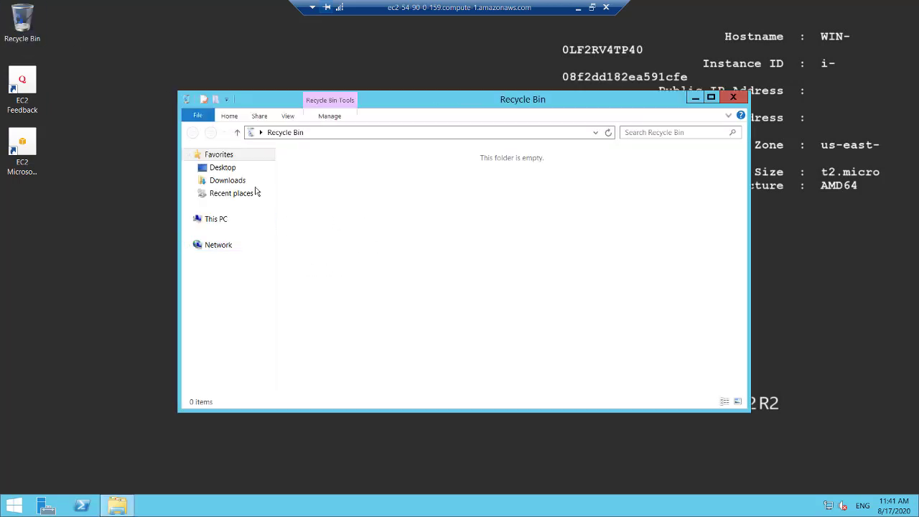
left_click(214, 219)
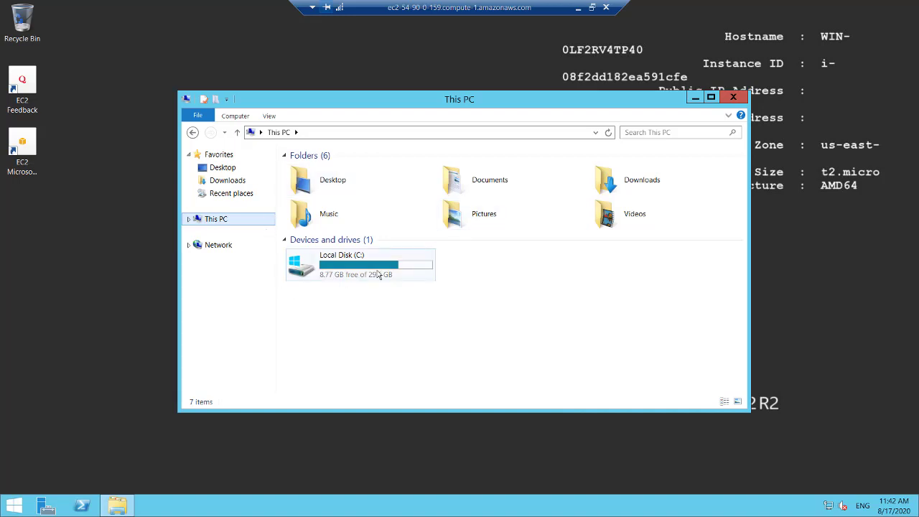
left_click(733, 99)
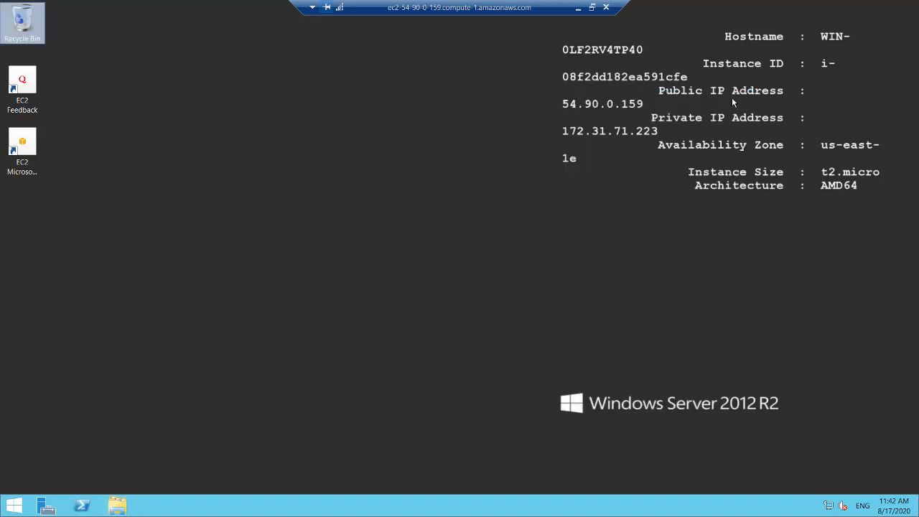
right_click(353, 191)
left_click(374, 224)
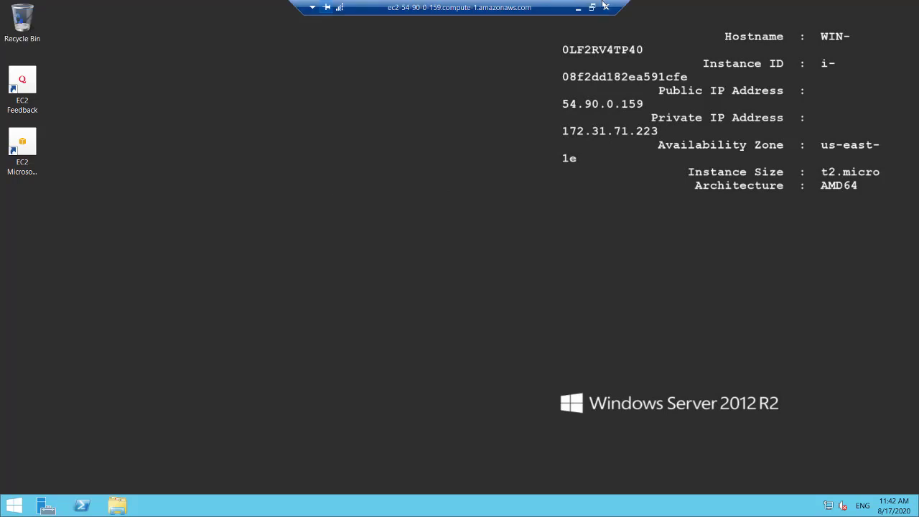
- Minimize the remote session, view the running instance's Instance State options in the EC2 console in Chrome, and minimize the browser
left_click(579, 7)
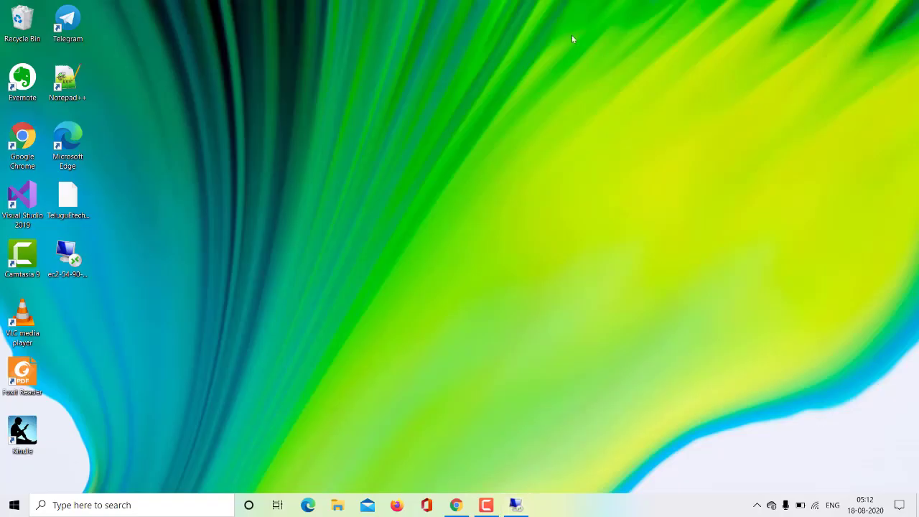
left_click(457, 504)
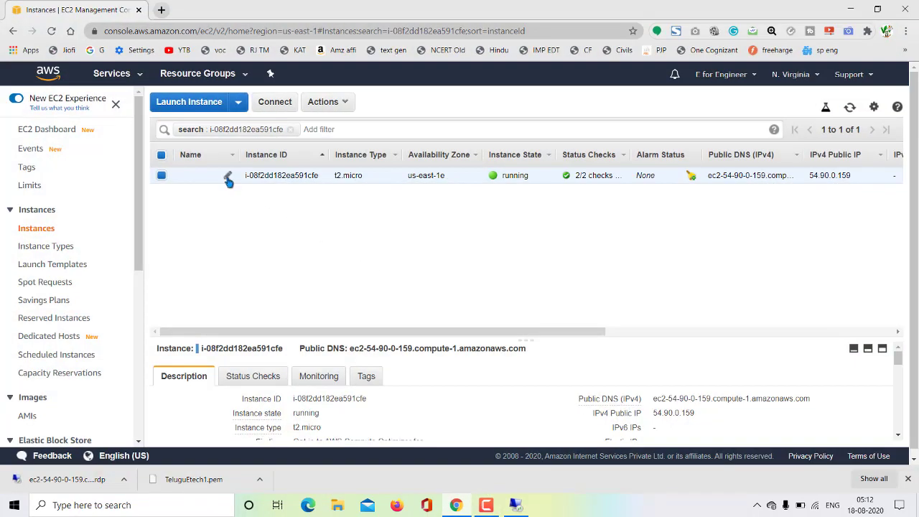
right_click(175, 180)
mouse_move(210, 245)
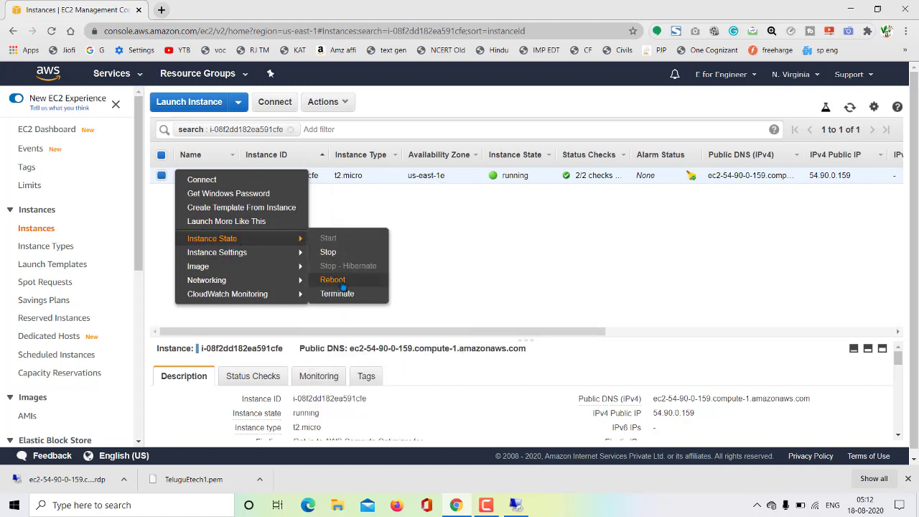
left_click(477, 237)
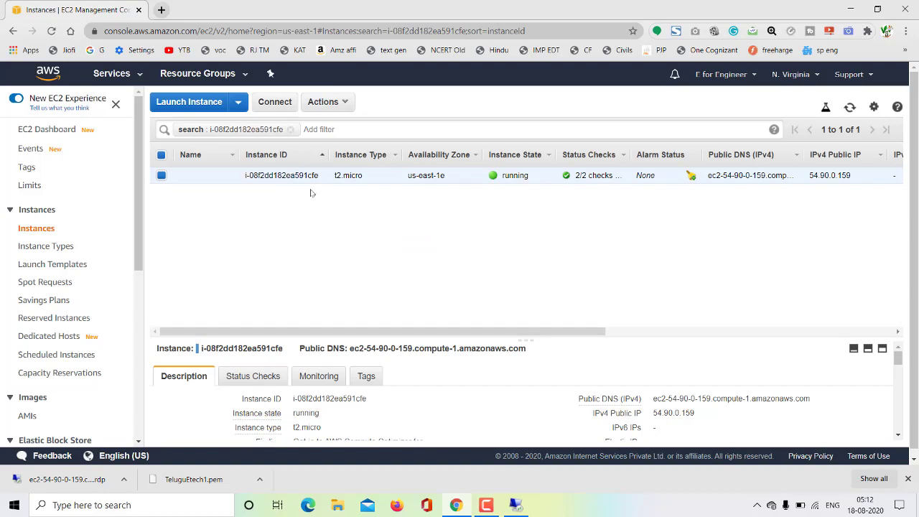
left_click(851, 9)
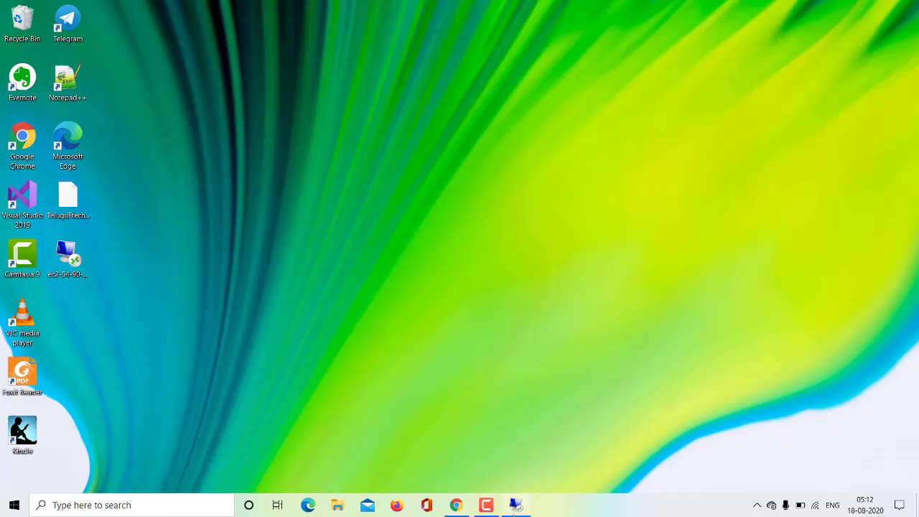
- Switch back to the Remote Desktop session, refresh the server's desktop and minimize the session
left_click(516, 505)
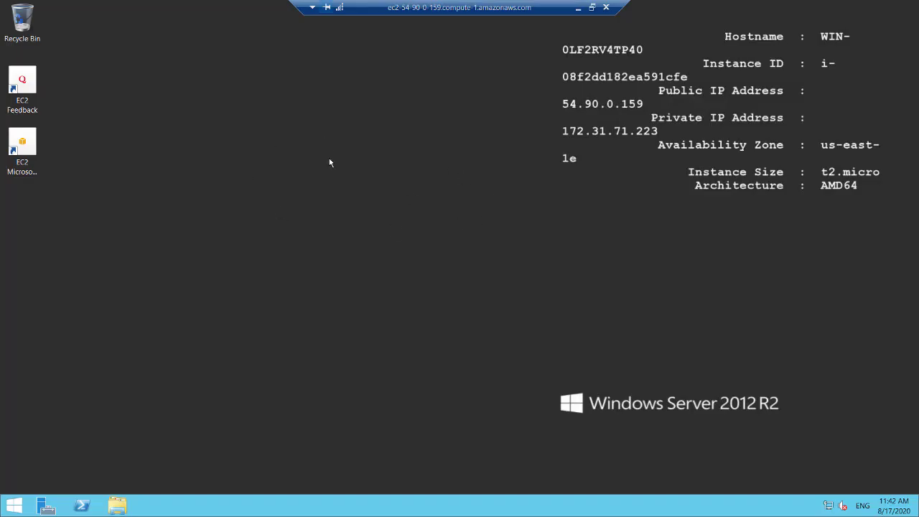
right_click(281, 175)
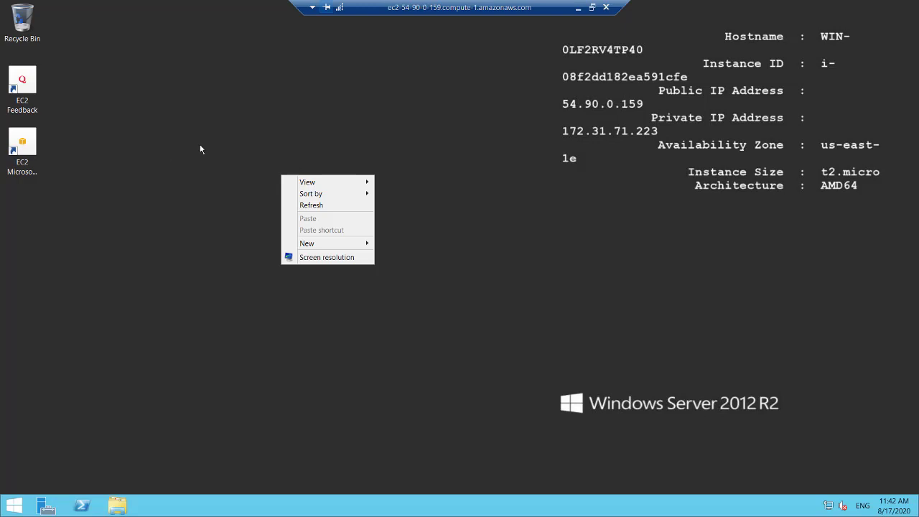
left_click(308, 207)
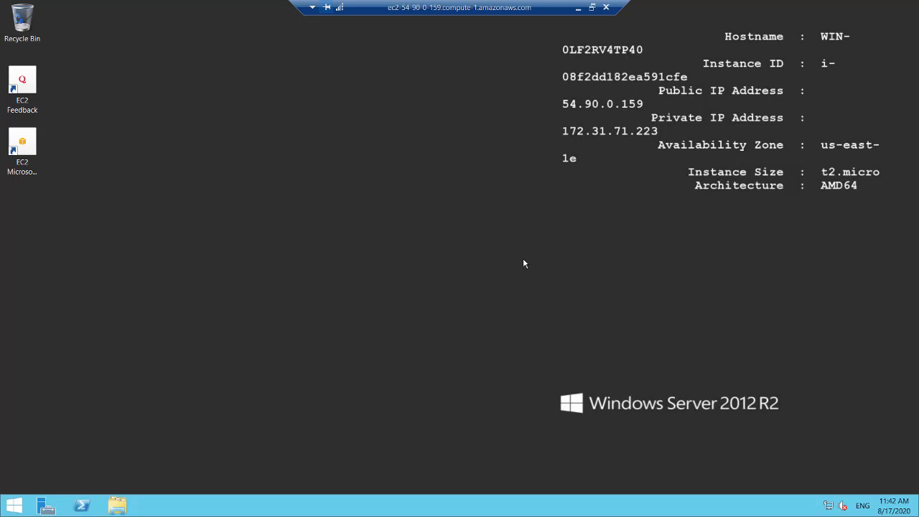
left_click(577, 8)
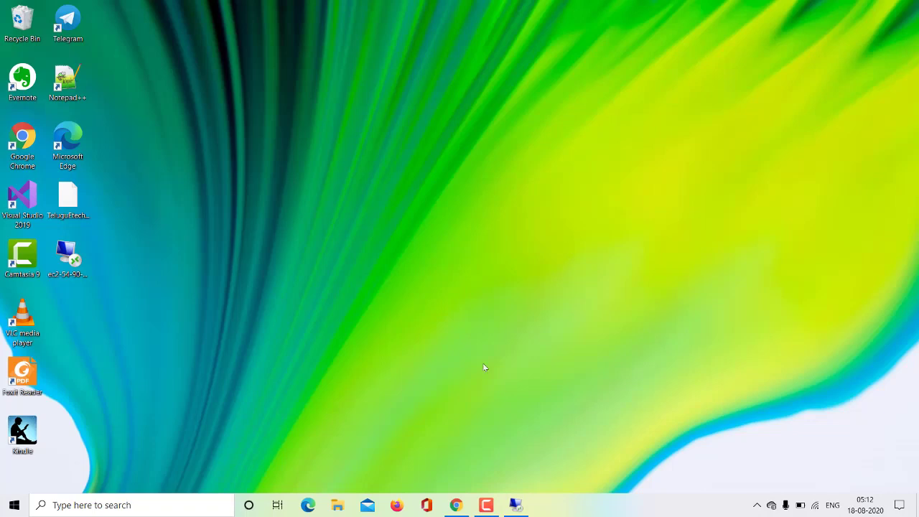